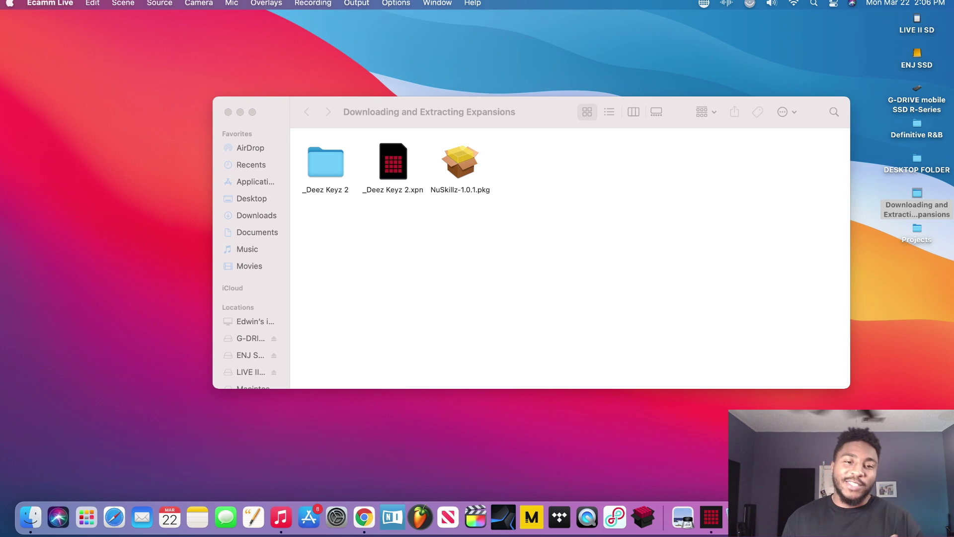
Bring the Finder window 'Downloading and Extracting Expansions' to the front
left_click(558, 107)
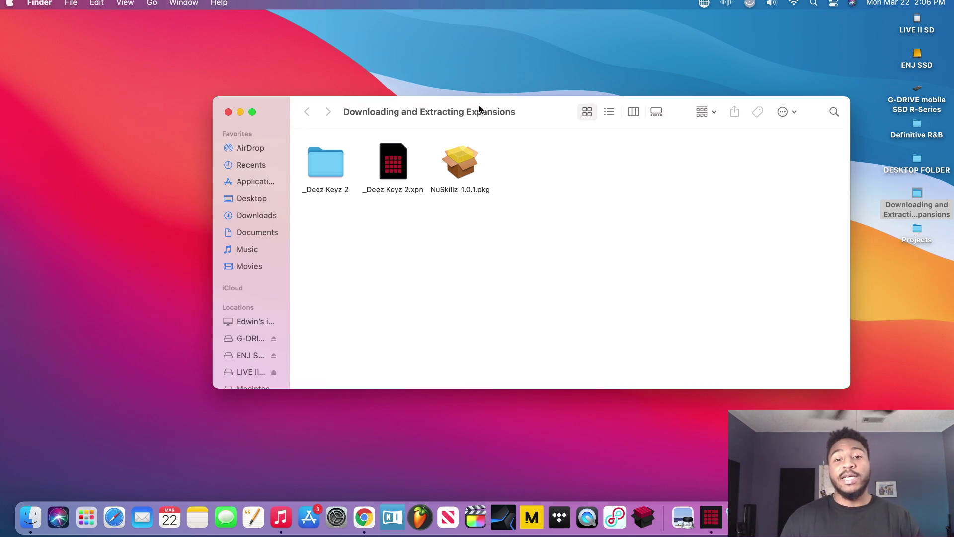
left_click_drag(514, 106, 452, 50)
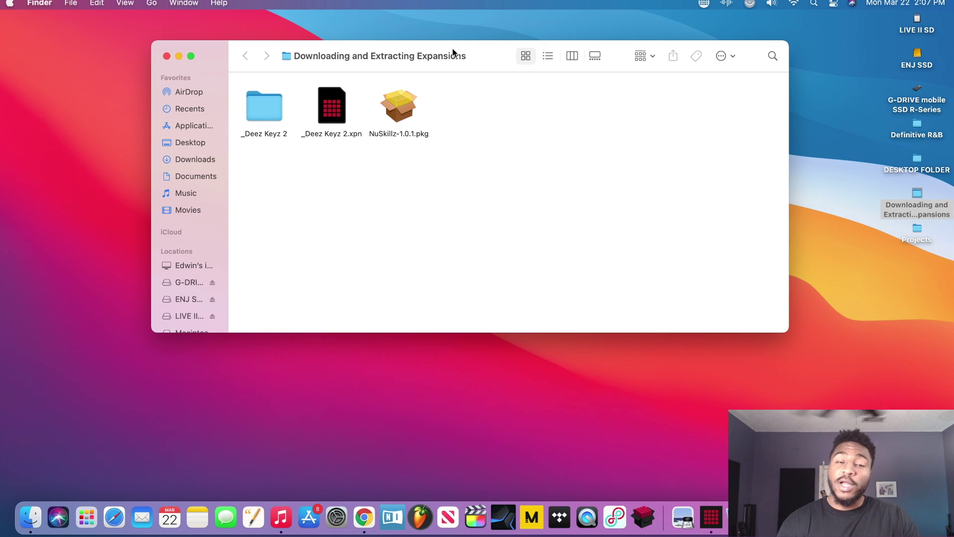
double_click(254, 105)
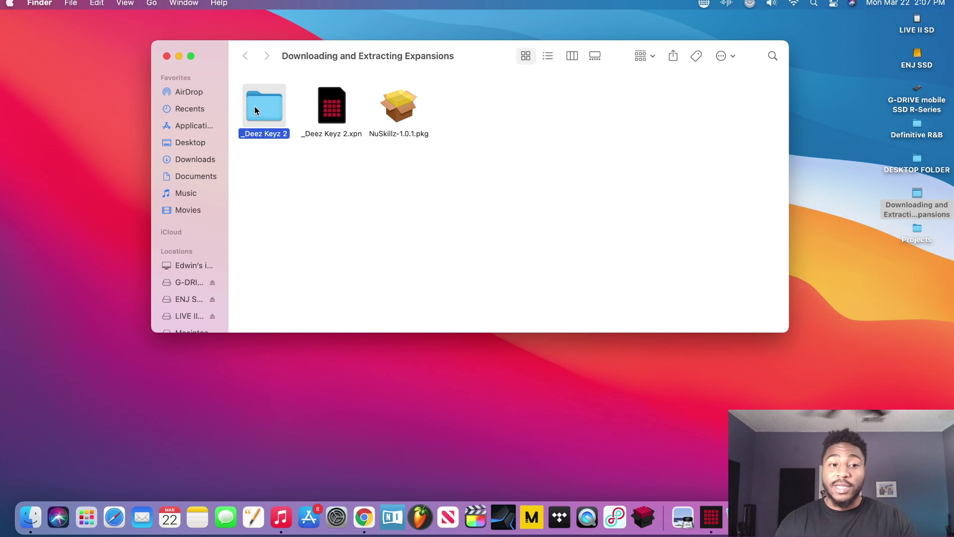
scroll(603, 211, "up", 15)
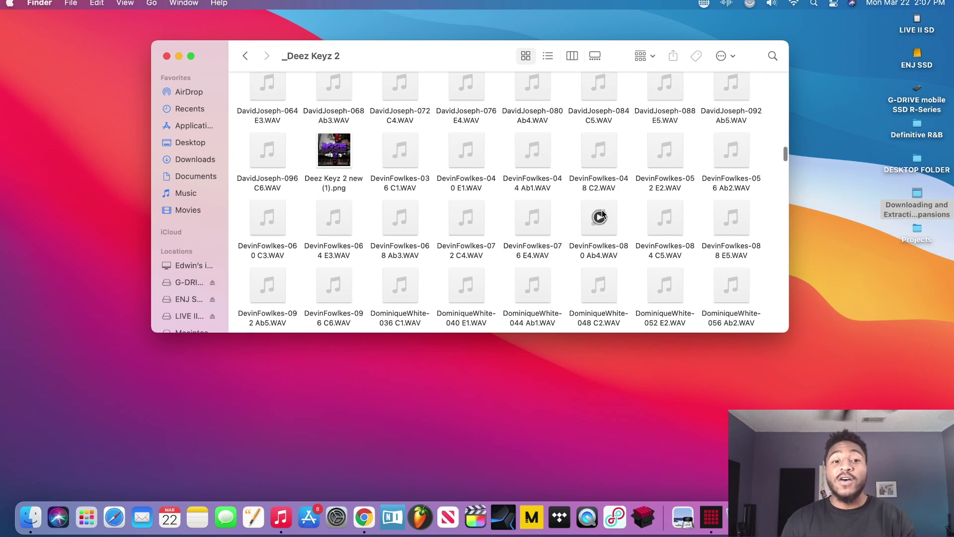
scroll(602, 211, "up", 10)
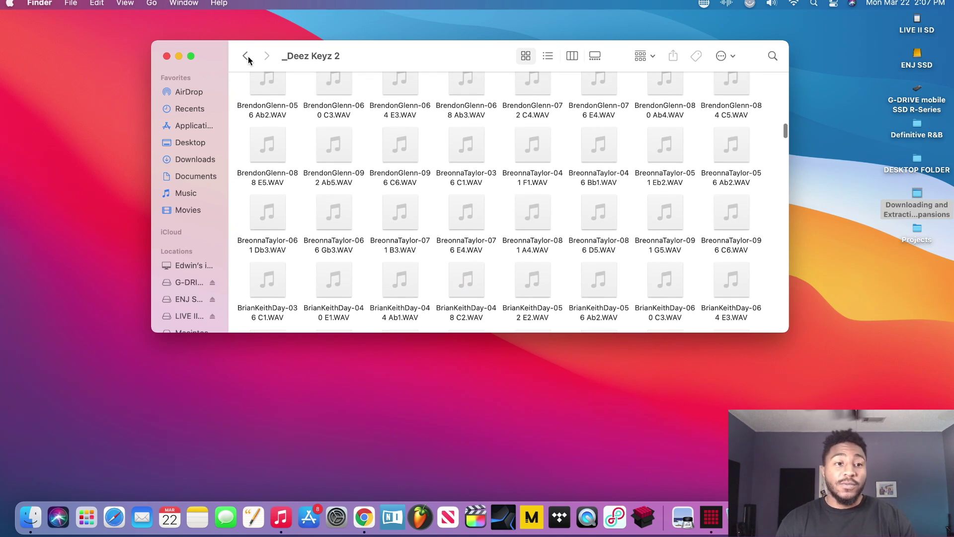
left_click(246, 56)
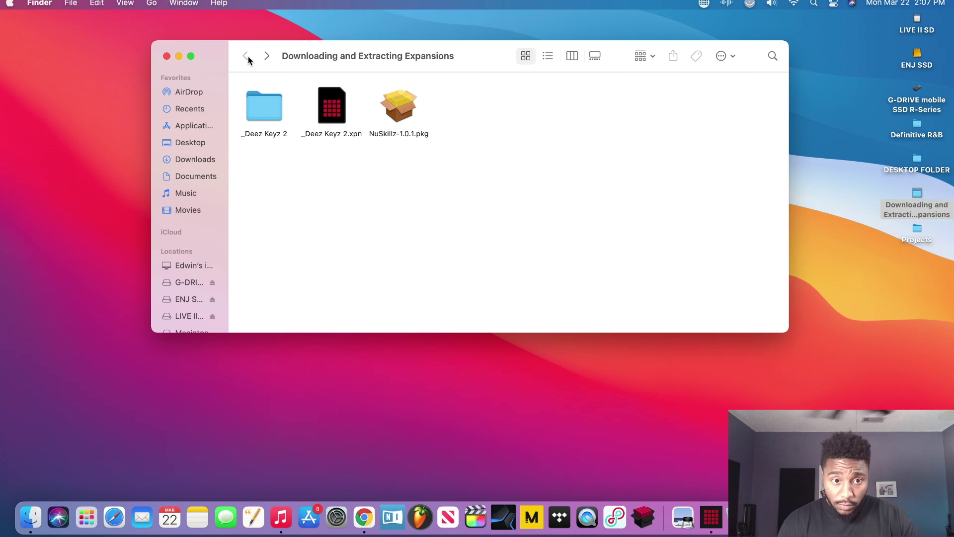
Copy the _Deez Keyz 2 folder into LIVE II SD's Expansions folder, then minimize that window
right_click(277, 111)
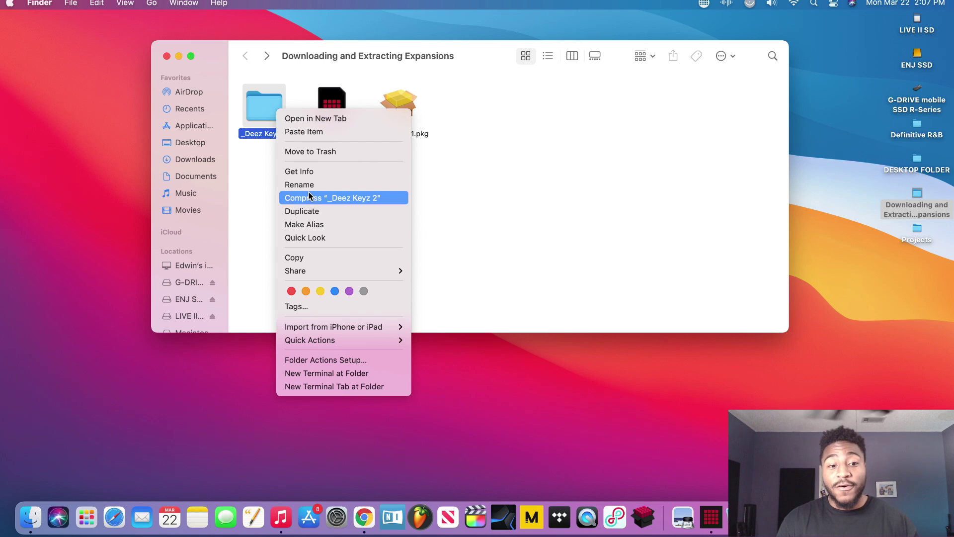
left_click(313, 256)
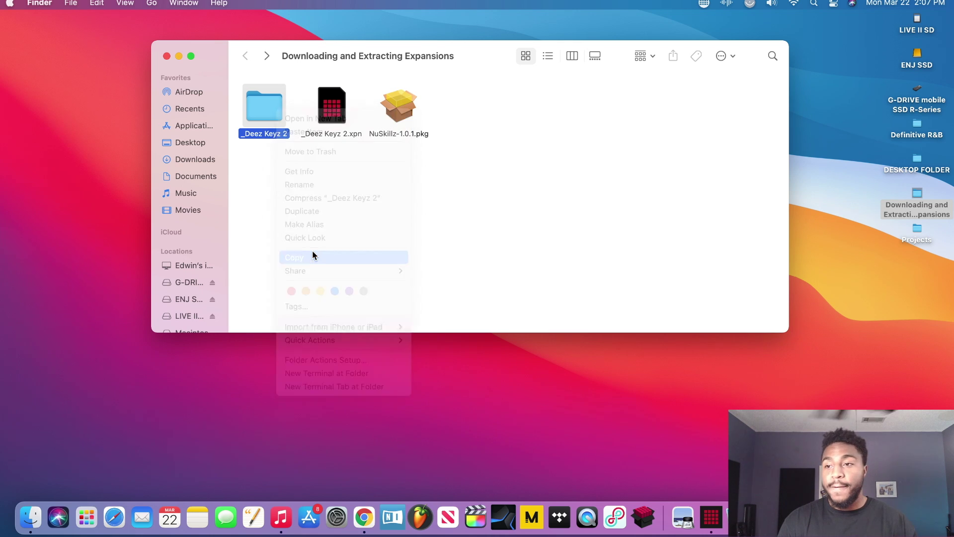
double_click(917, 20)
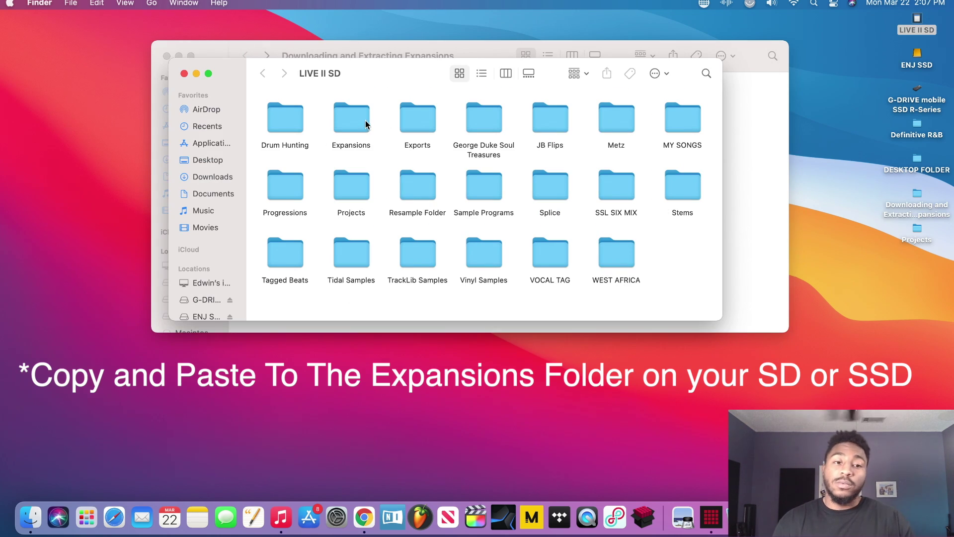
double_click(365, 121)
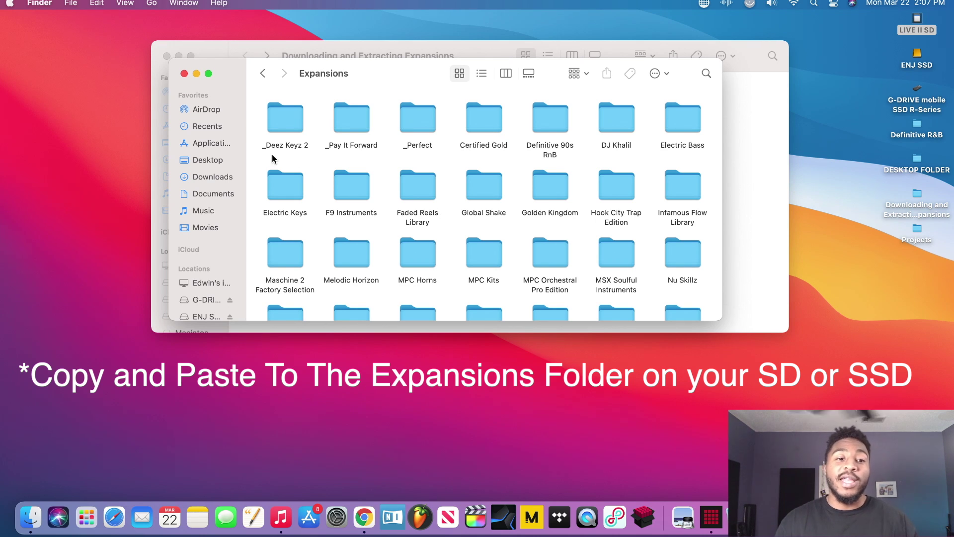
left_click(195, 73)
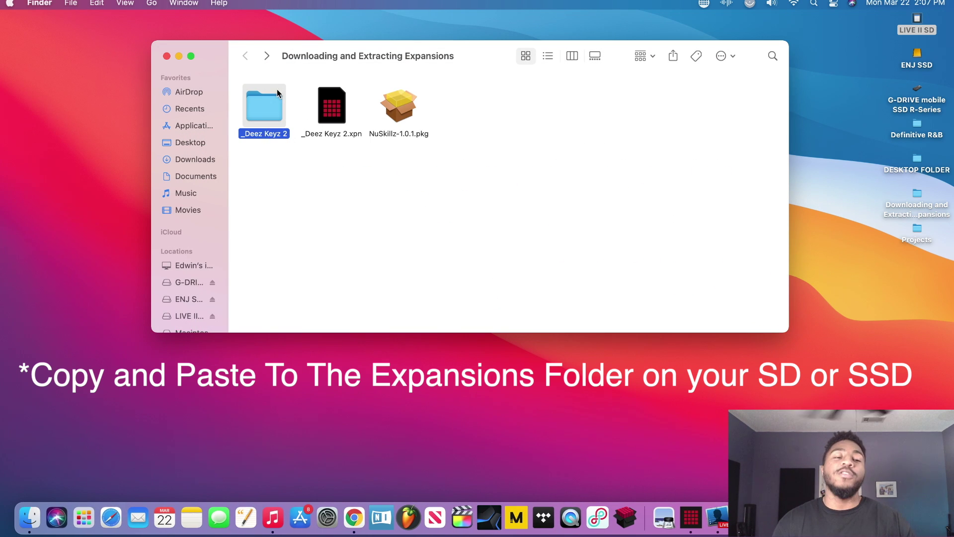
Open _Deez Keyz 2.xpn in MPC and dismiss the 'MPC project failed to load' error
left_click(304, 154)
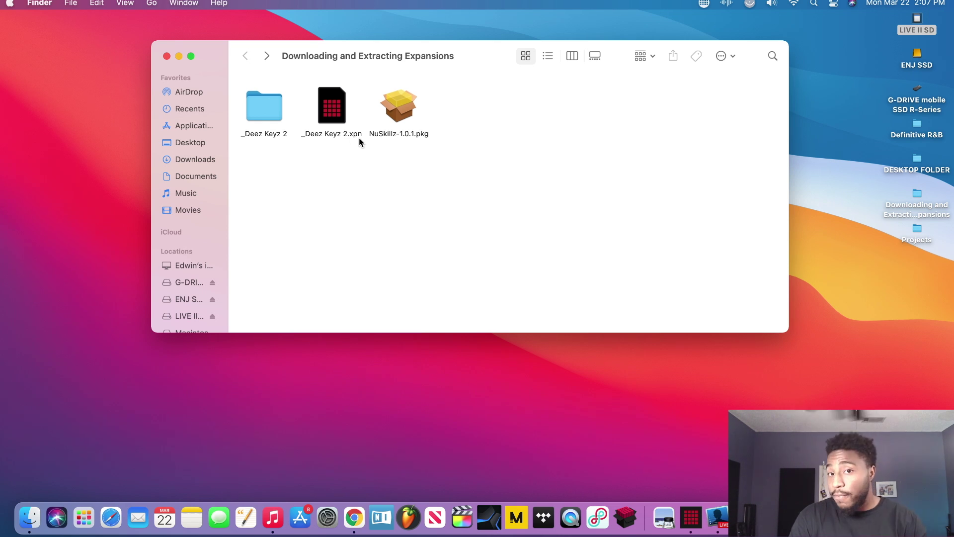
double_click(332, 106)
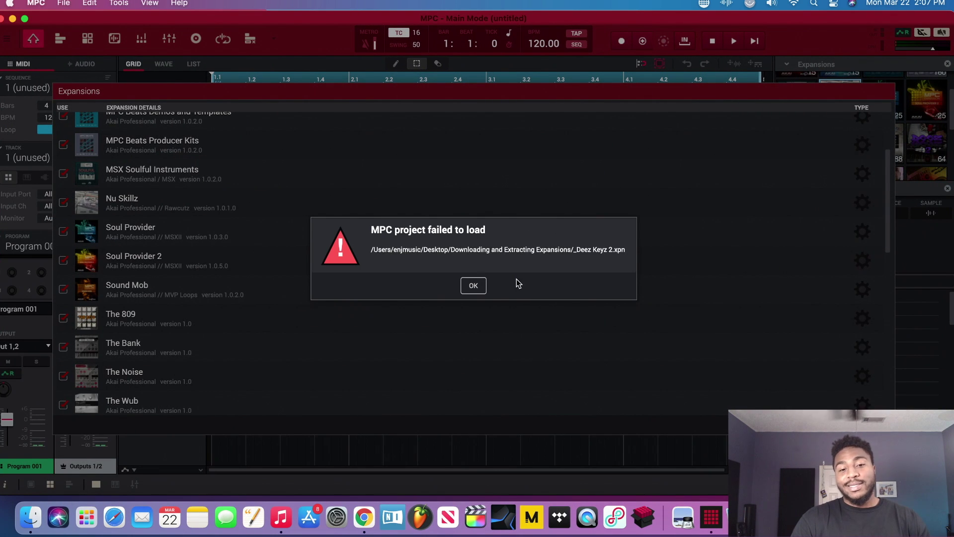
left_click(474, 286)
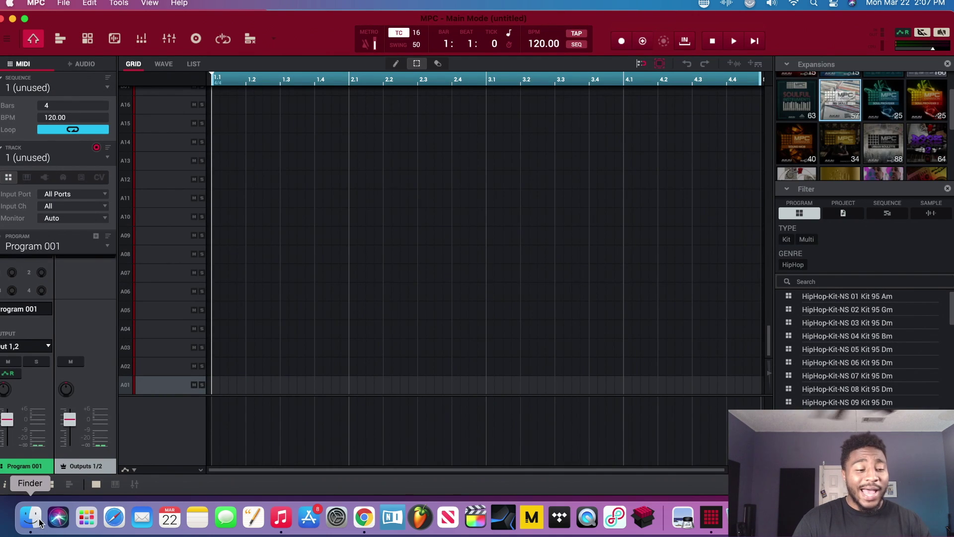
Drop _Deez Keyz 2.xpn onto the MPC grid, acknowledge the import notice, and show its Inst-Keys programs
left_click(39, 522)
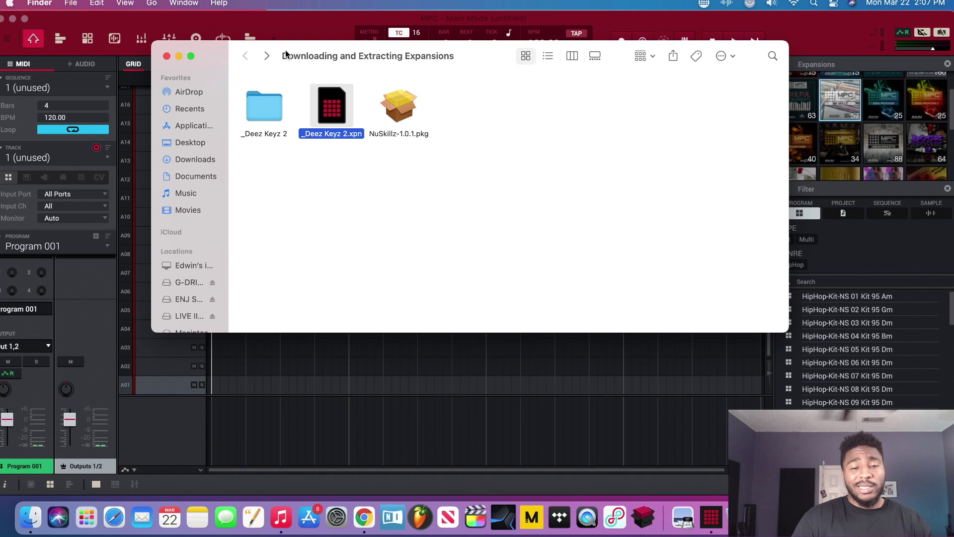
left_click_drag(286, 54, 612, 134)
left_click_drag(661, 187, 363, 187)
left_click(504, 136)
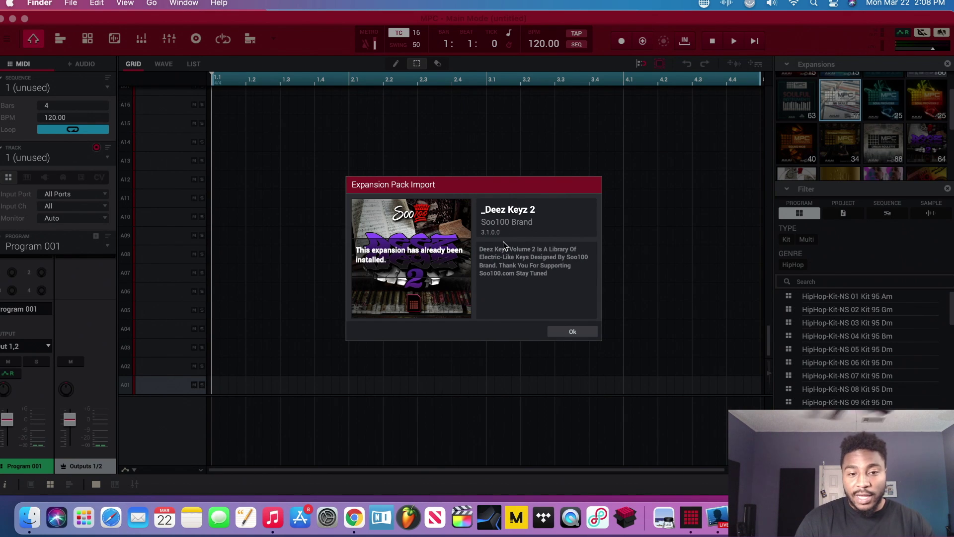
left_click(572, 332)
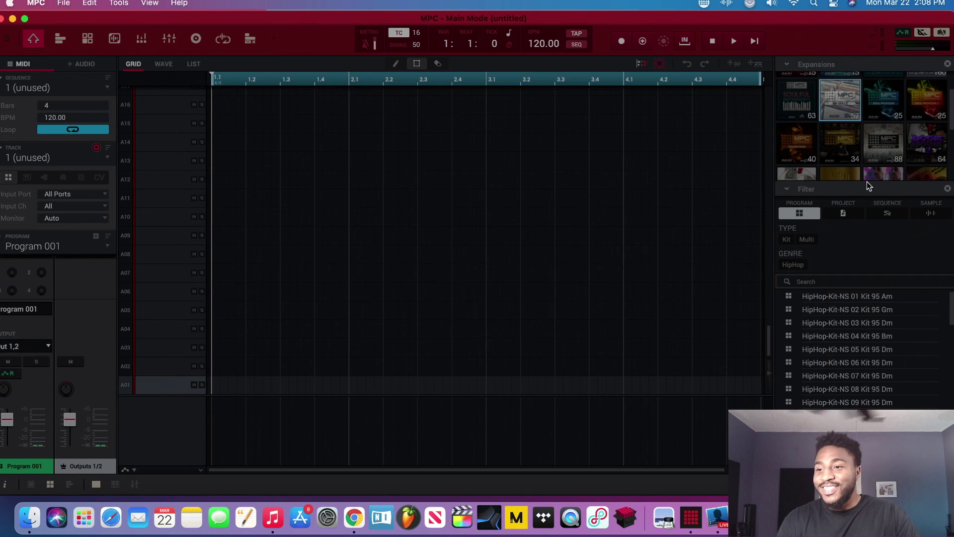
left_click(926, 148)
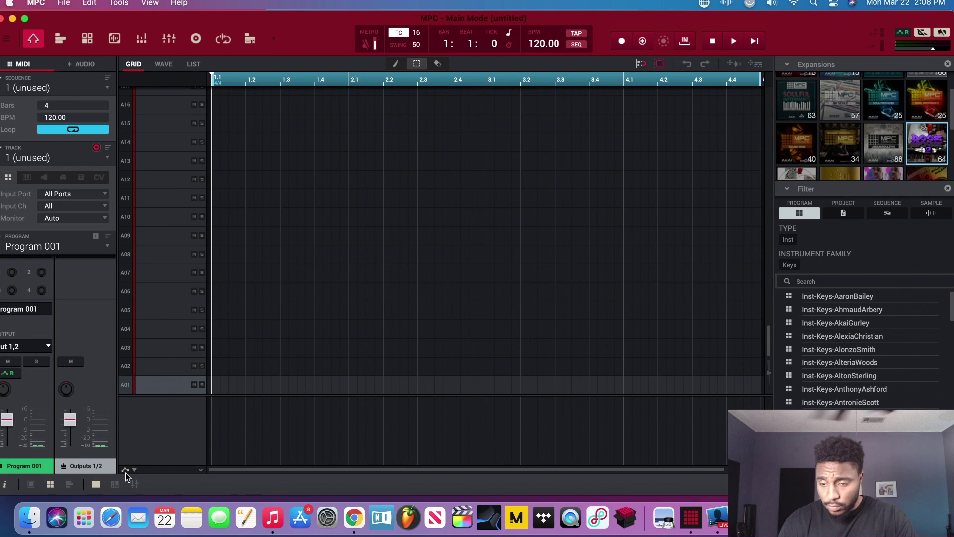
Deselect _Deez Keyz 2.xpn and hide the Finder download folder window
left_click(30, 517)
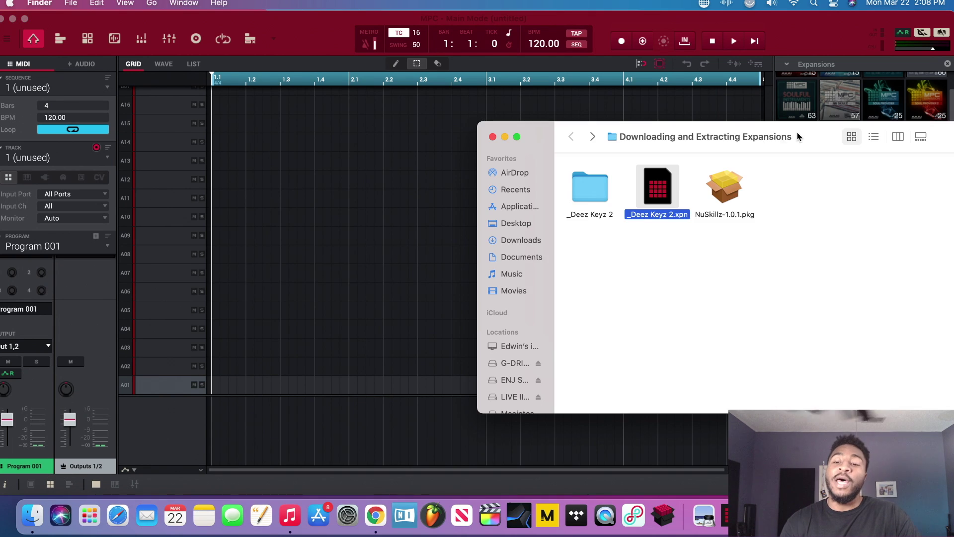
left_click(493, 180)
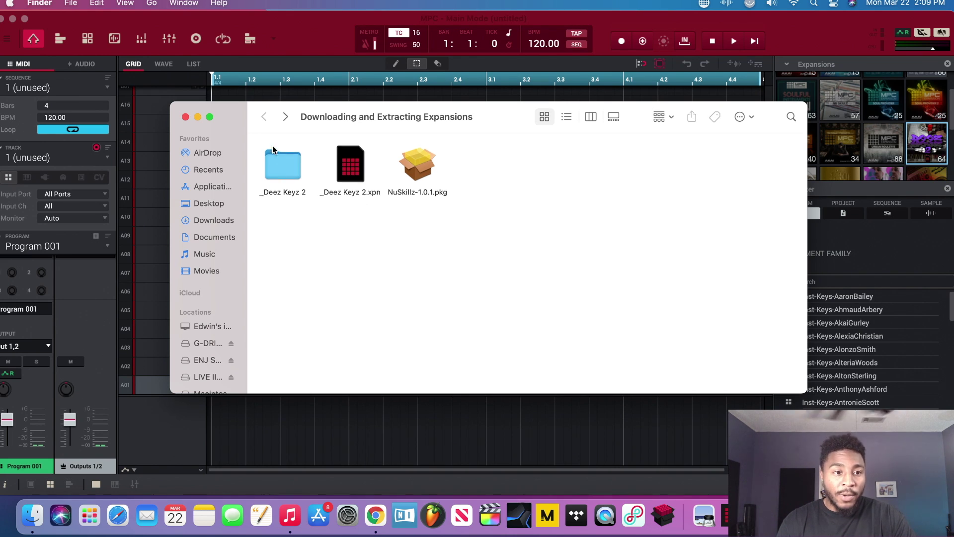
key("super+m")
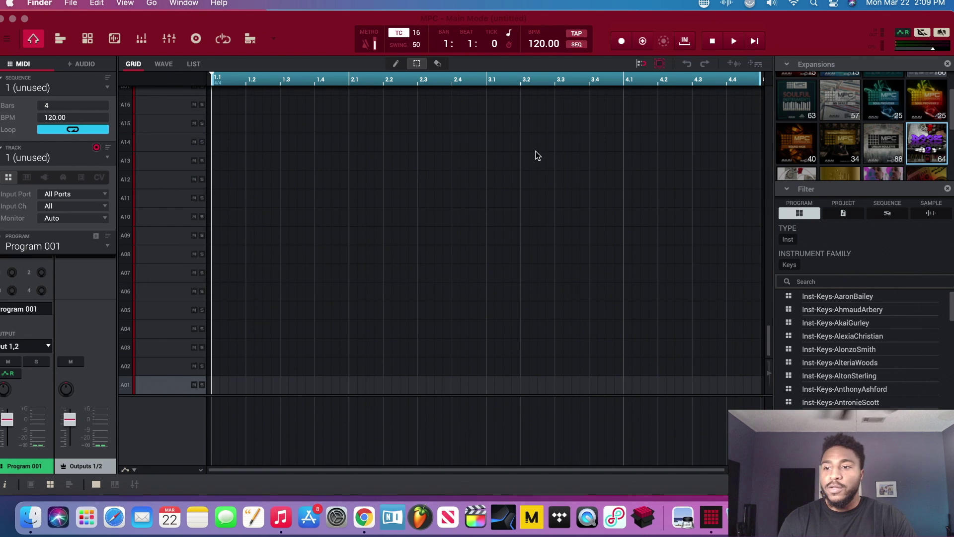
Browse the expansion thumbnails, ending on the Deez Keyz Inst-Keys programs
left_click(835, 111)
scroll(828, 132, "up", 1)
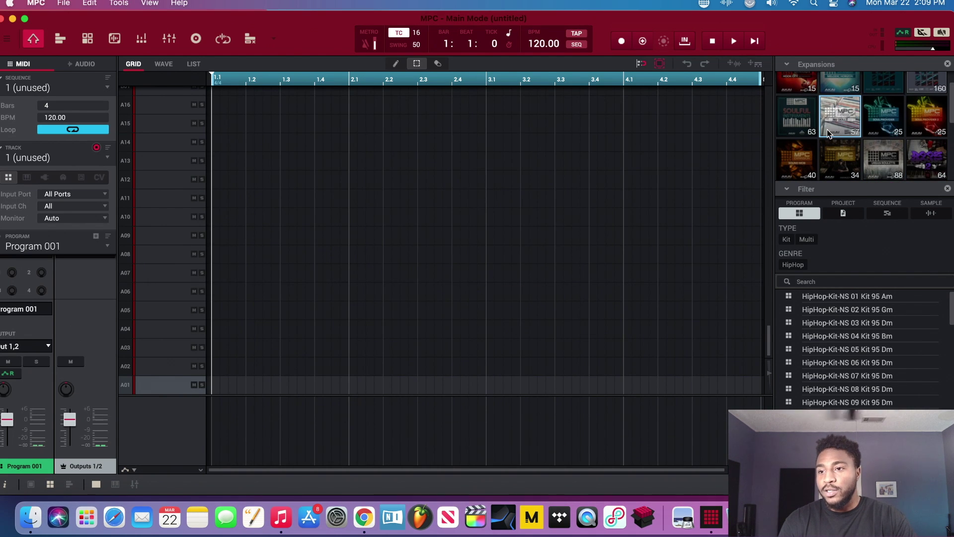
left_click(924, 158)
scroll(926, 154, "down", 1)
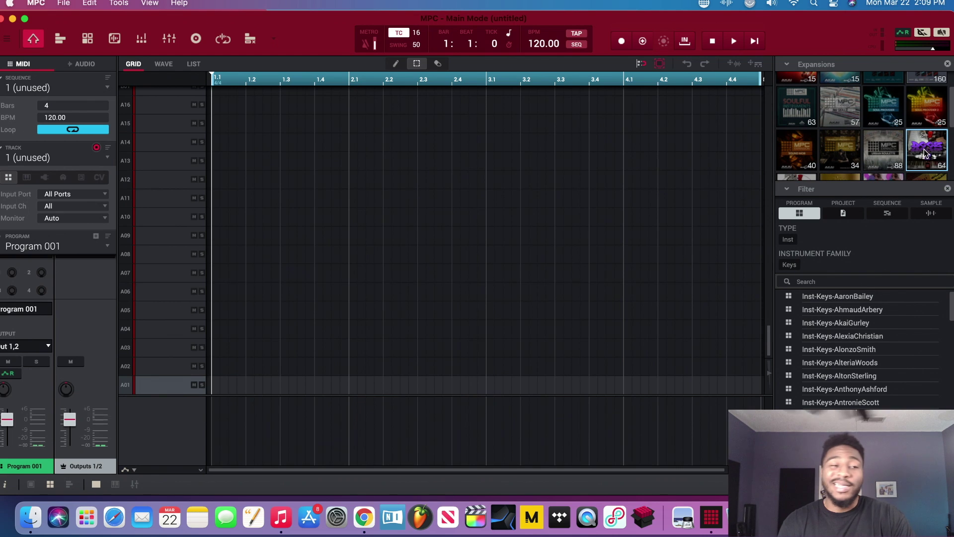
left_click(119, 4)
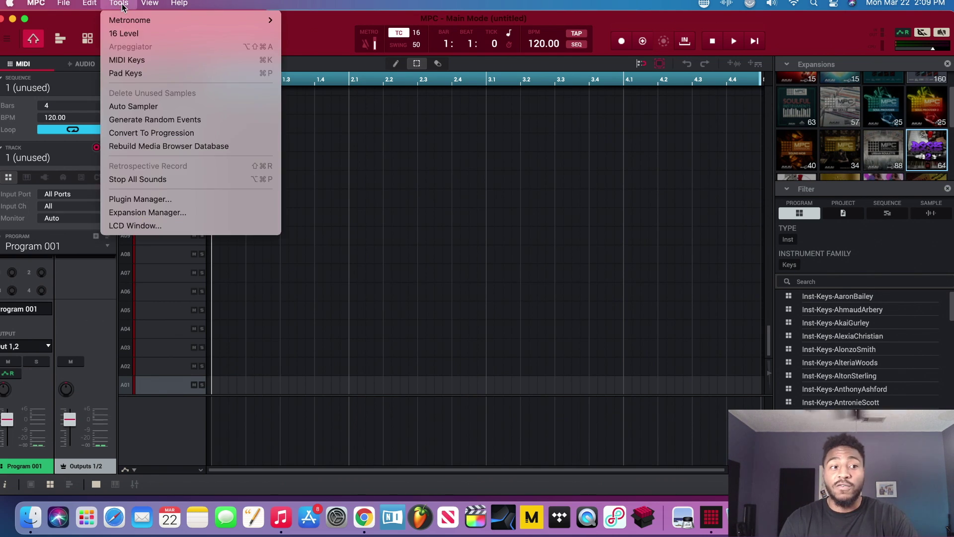
Open the Expansion Manager and bring up the Export Expansion to Standalone MPC dialog
left_click(193, 214)
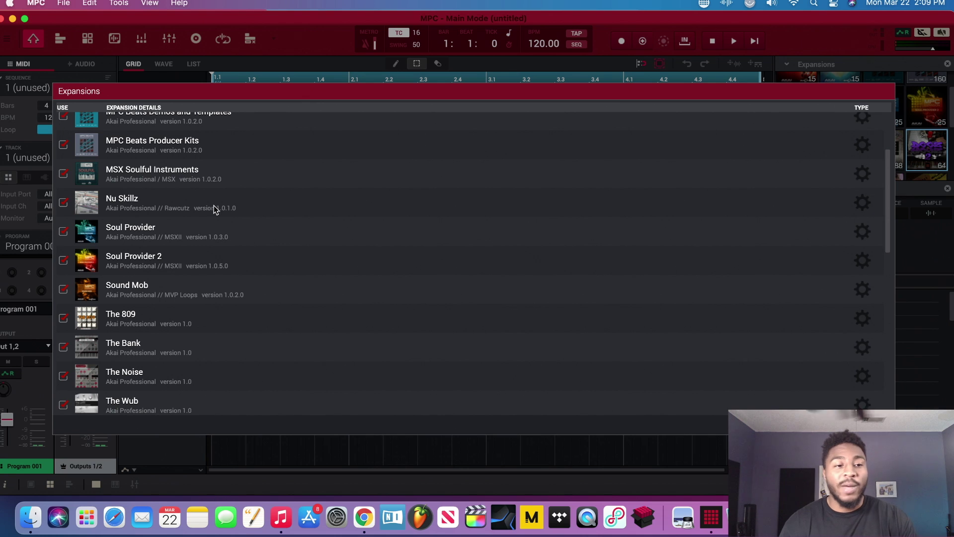
scroll(217, 216, "down", 10)
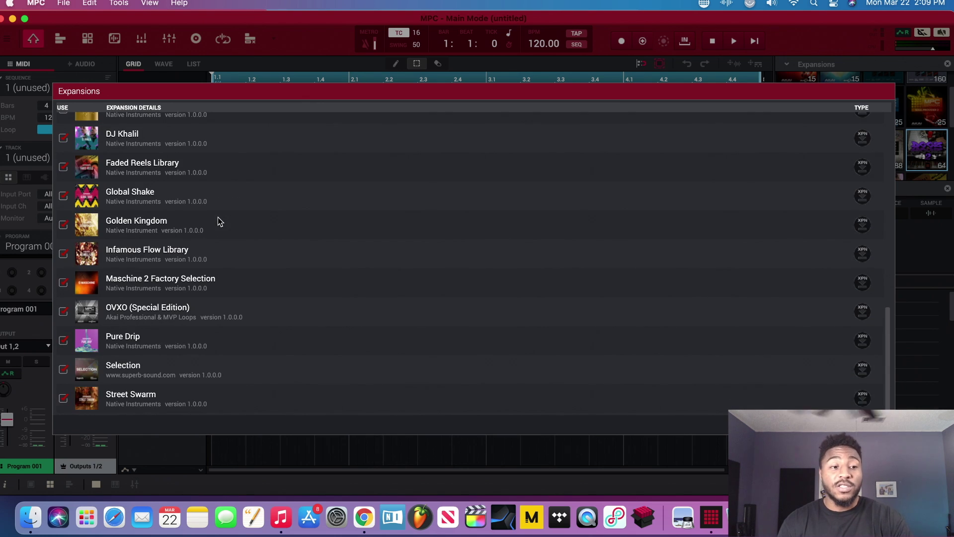
scroll(218, 219, "up", 10)
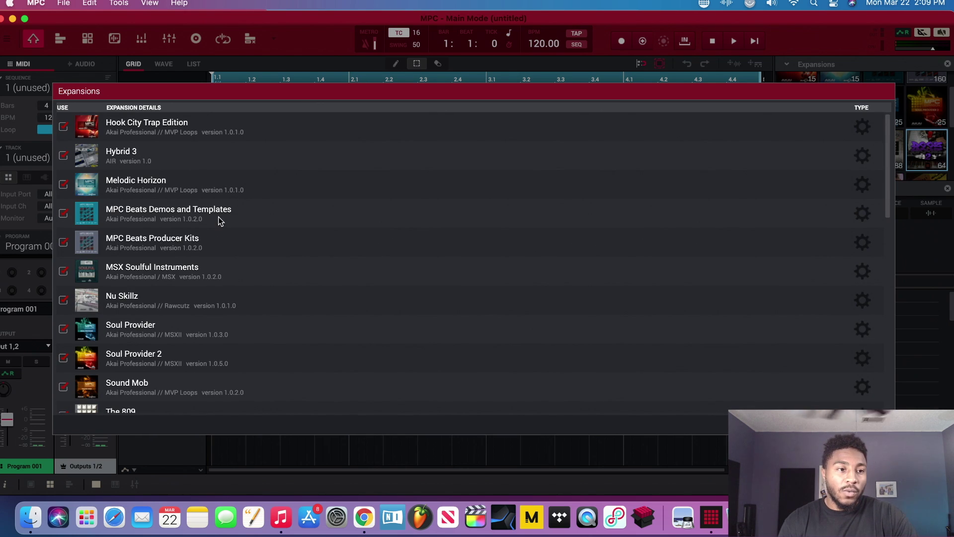
scroll(219, 216, "down", 10)
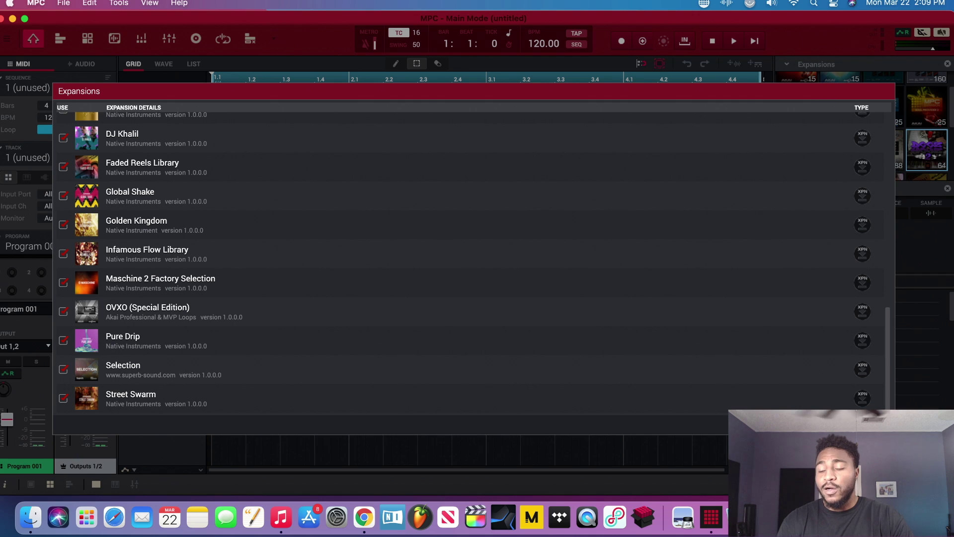
left_click(845, 423)
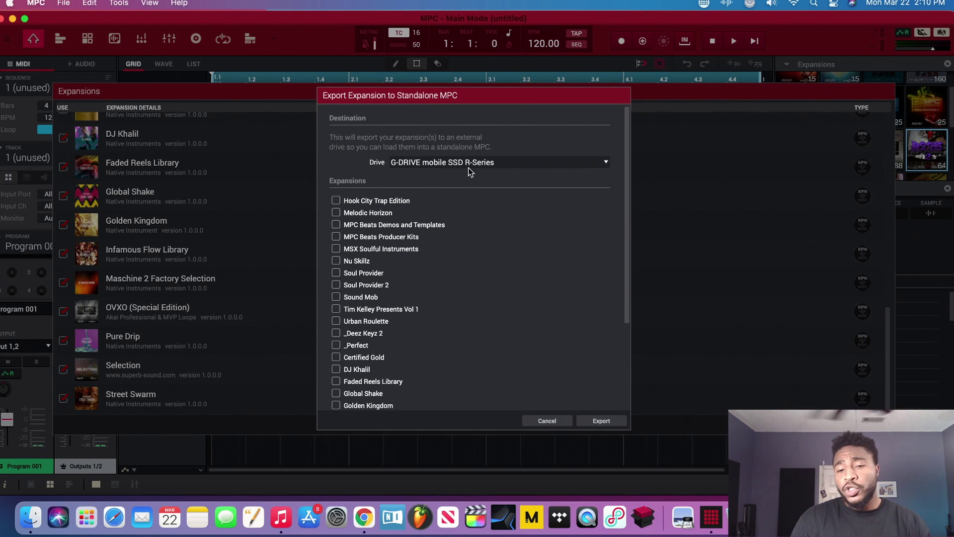
Set the export drive to LIVE II SD and tick _Deez Keyz 2 and Nu Skillz
left_click(591, 160)
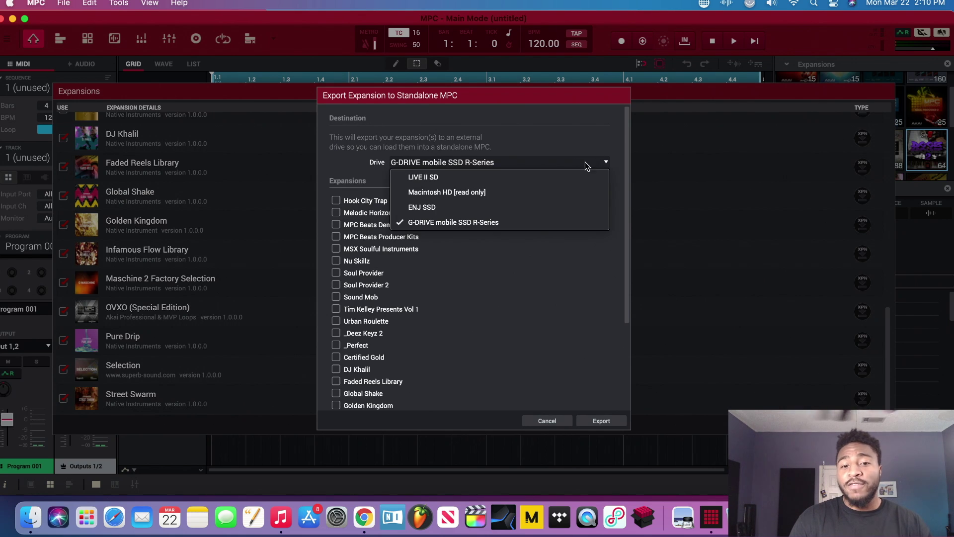
left_click(459, 179)
scroll(449, 172, "down", 1)
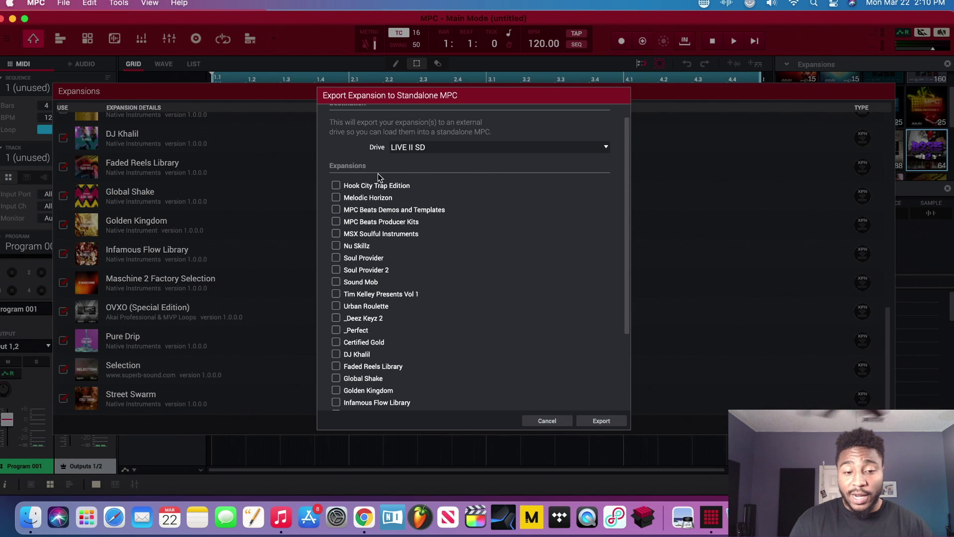
scroll(378, 174, "down", 4)
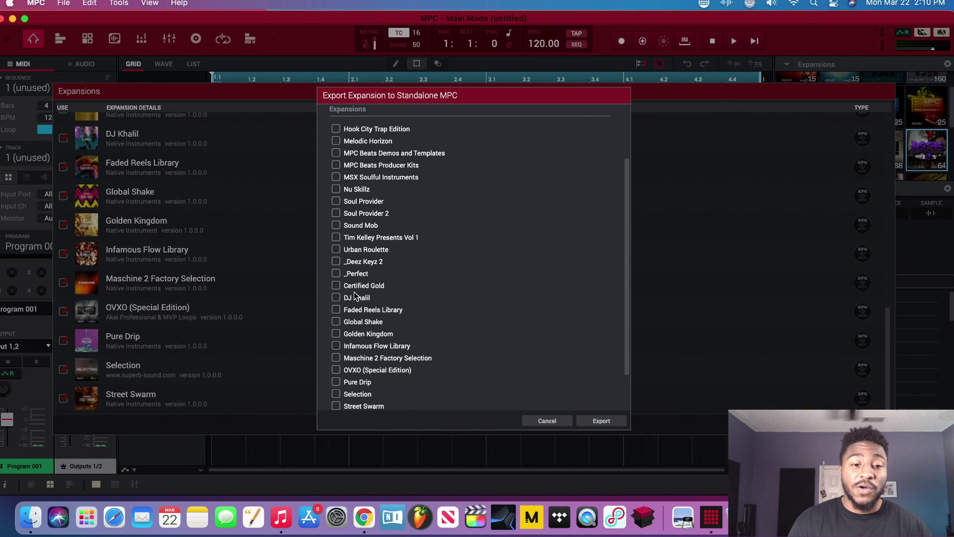
left_click(336, 262)
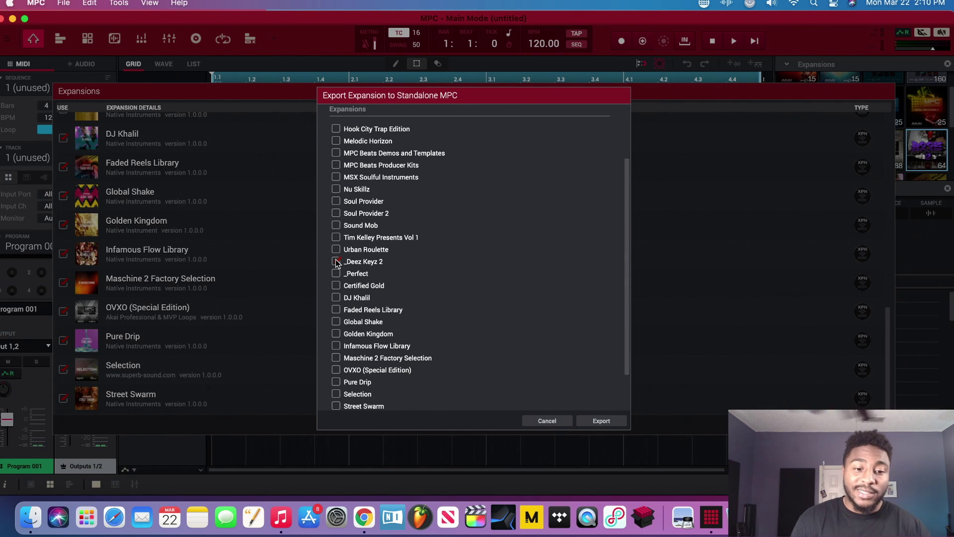
left_click(337, 191)
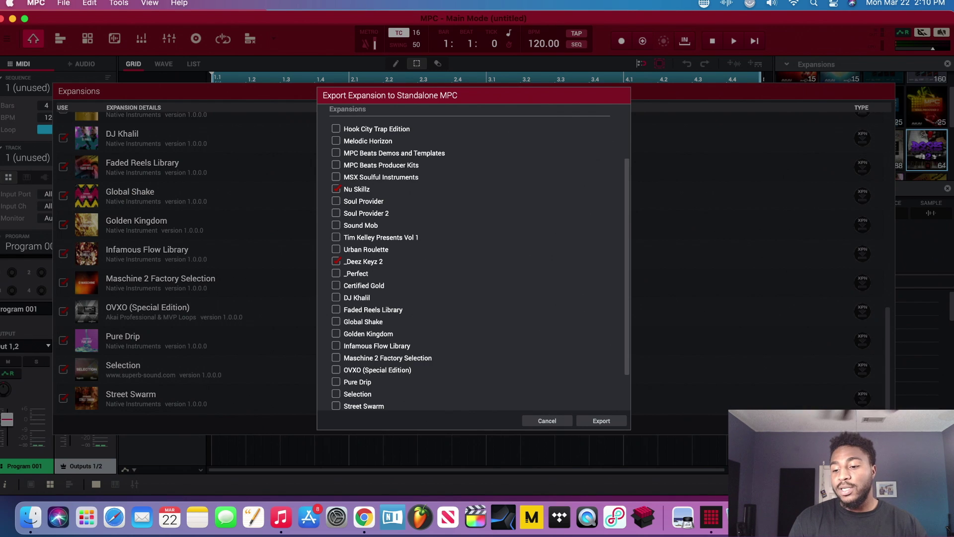
left_click(740, 517)
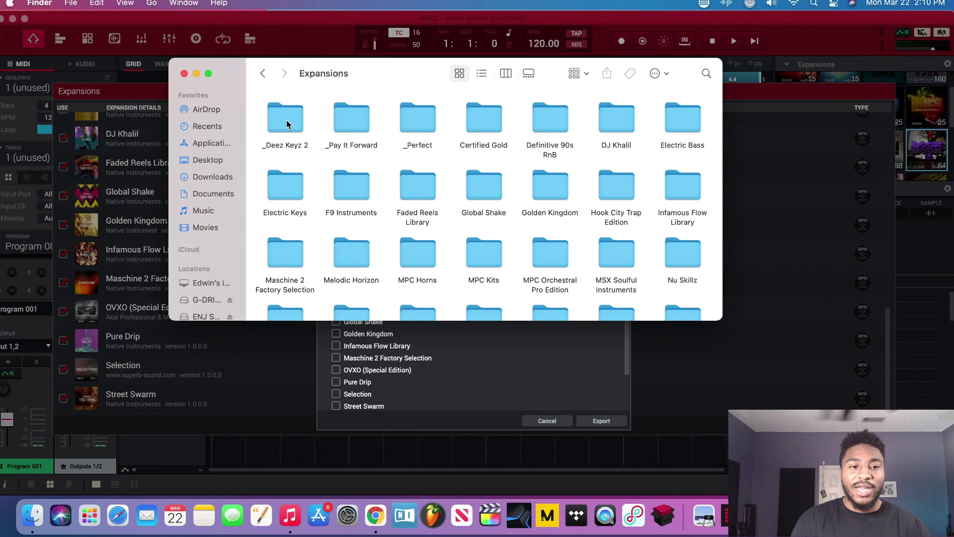
scroll(506, 189, "down", 5)
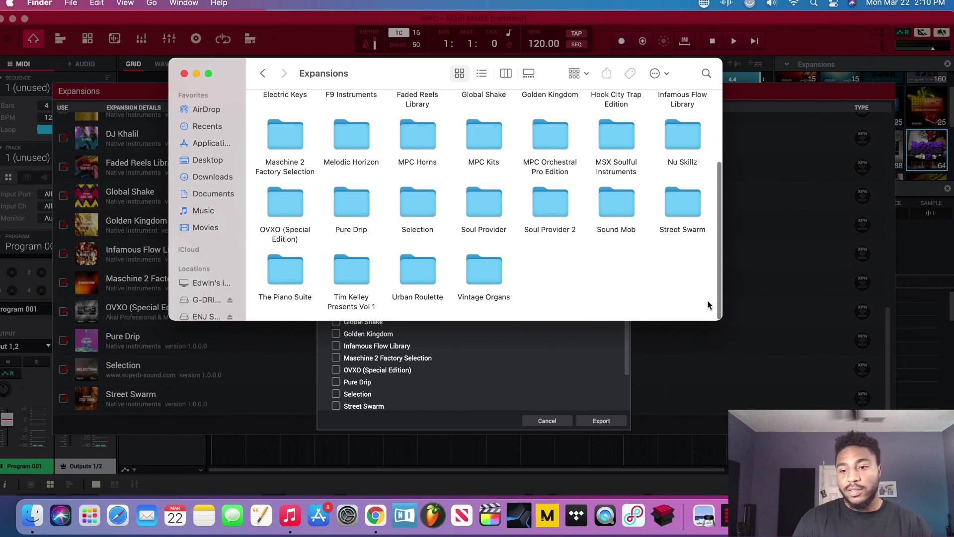
left_click_drag(722, 320, 830, 379)
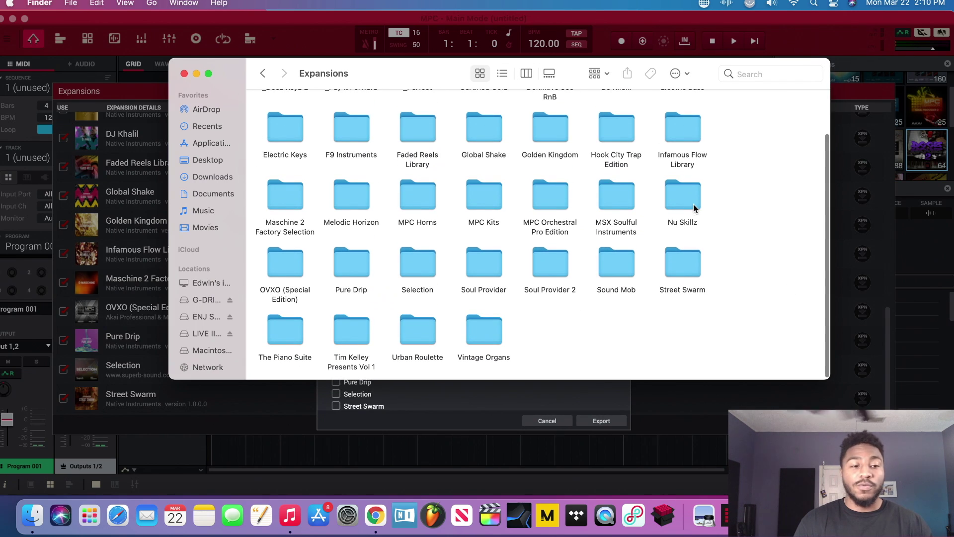
left_click(184, 74)
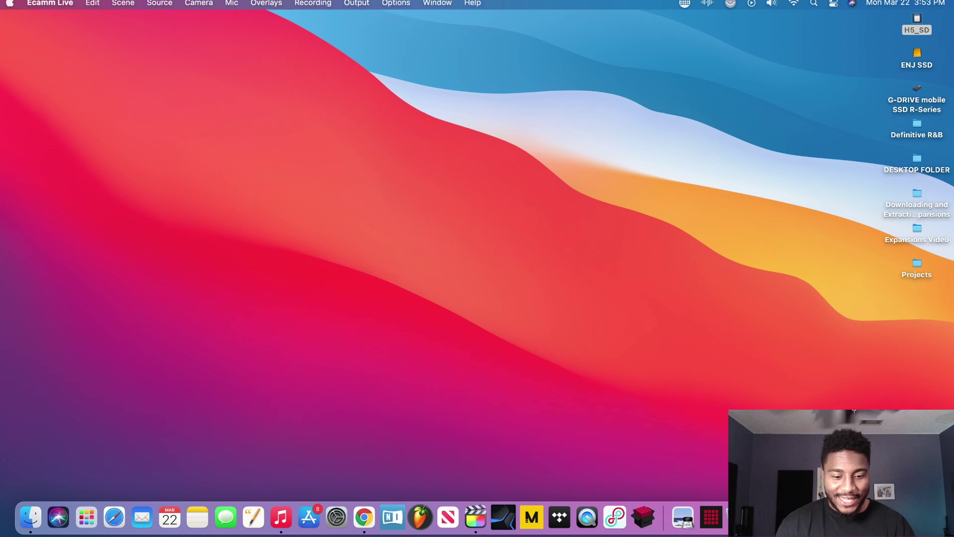
Launch Chrome on akaipro.com and follow Products > MPC Series > MPC Expansion Packs
left_click(364, 517)
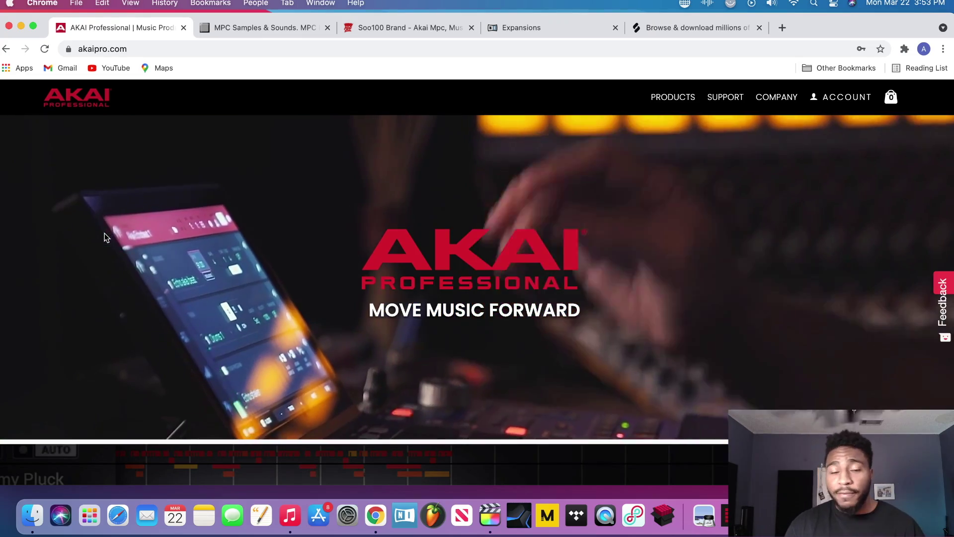
mouse_move(658, 99)
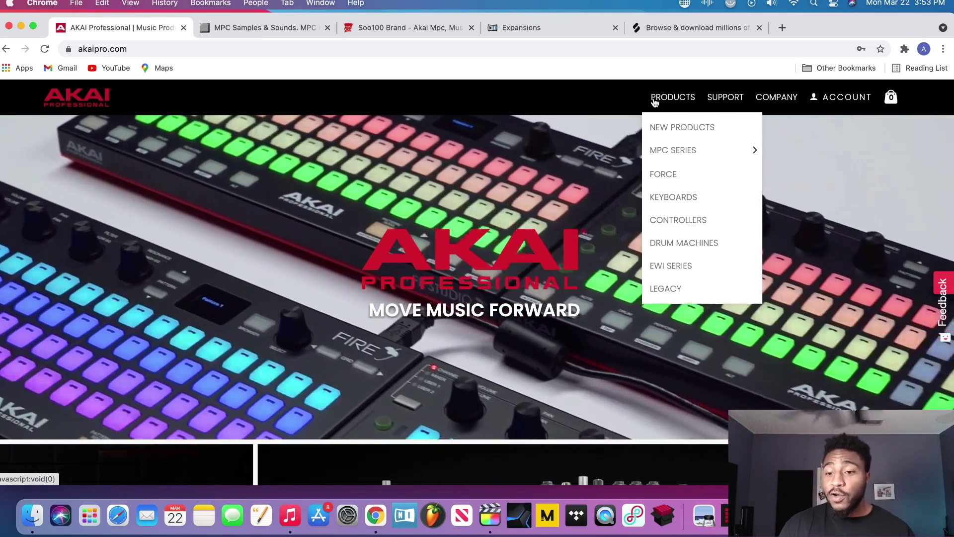
mouse_move(671, 148)
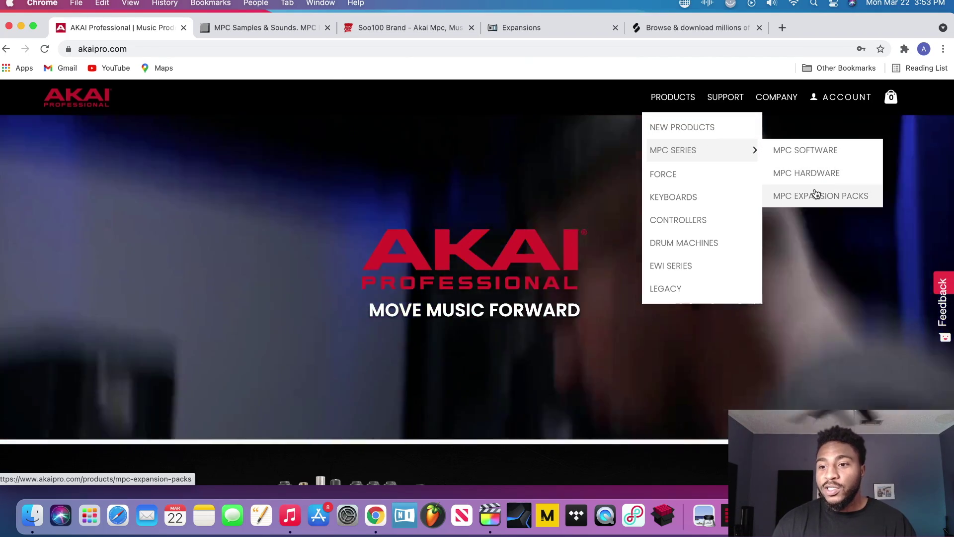
left_click(814, 194)
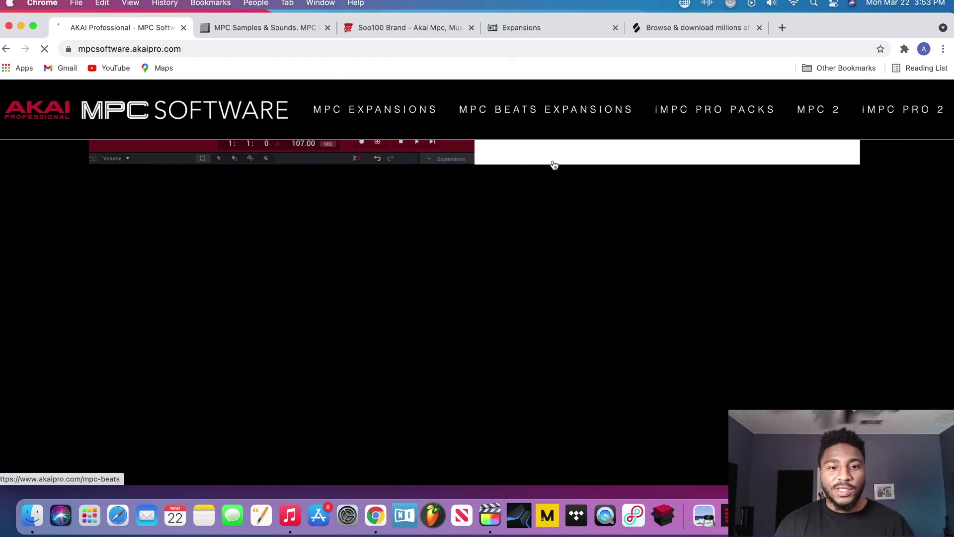
Scroll the MPC Software page through the MPC Expansions catalogue down to MPC Beats Expansions
scroll(509, 160, "down", 6)
scroll(511, 163, "down", 7)
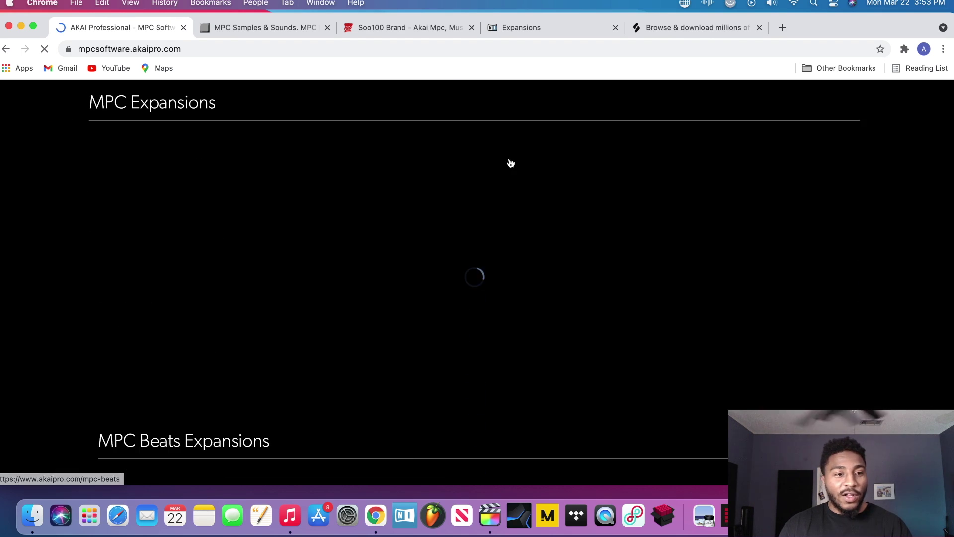
scroll(508, 159, "down", 6)
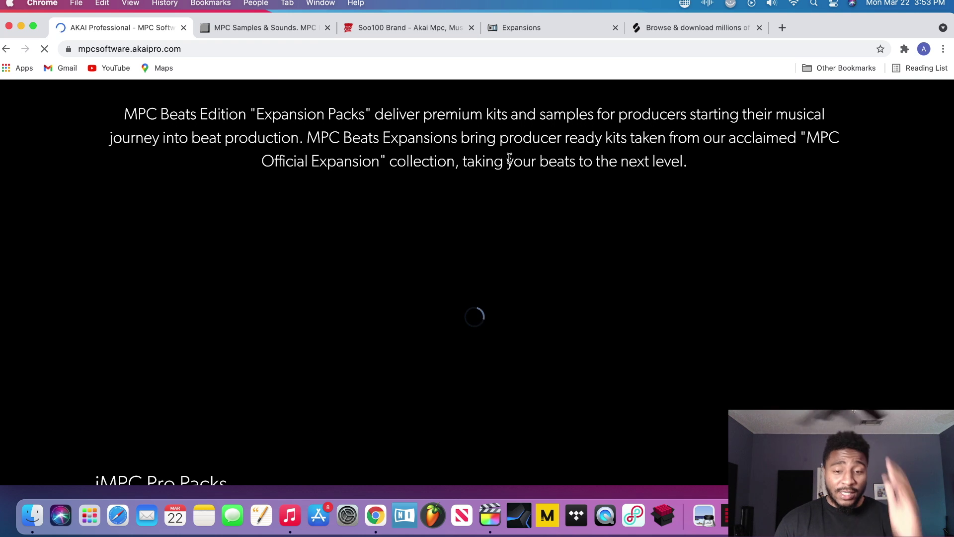
scroll(509, 158, "up", 8)
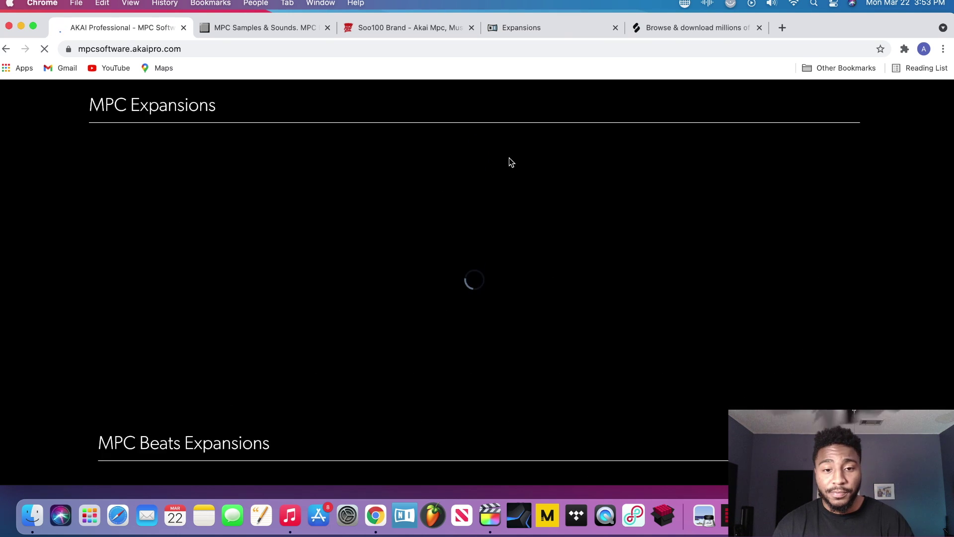
scroll(509, 158, "up", 2)
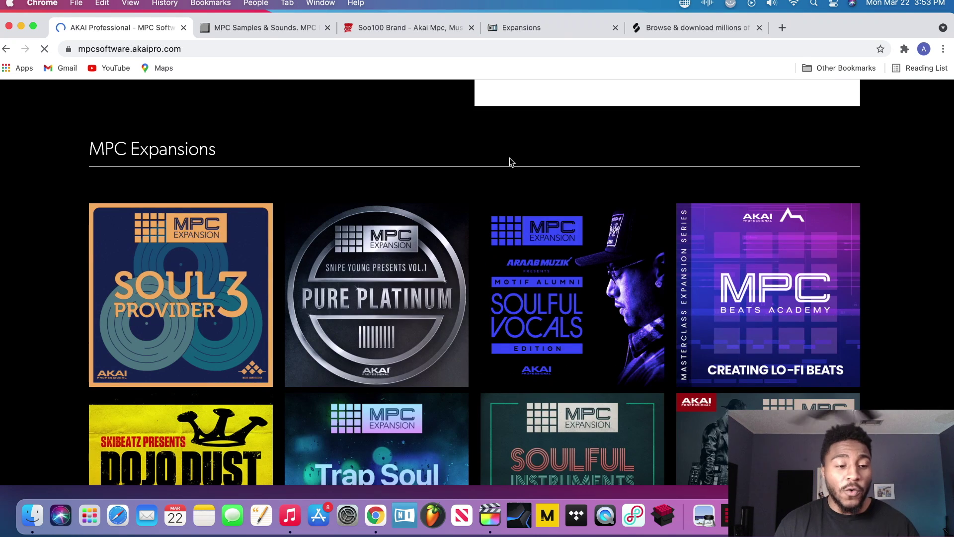
scroll(509, 157, "down", 1)
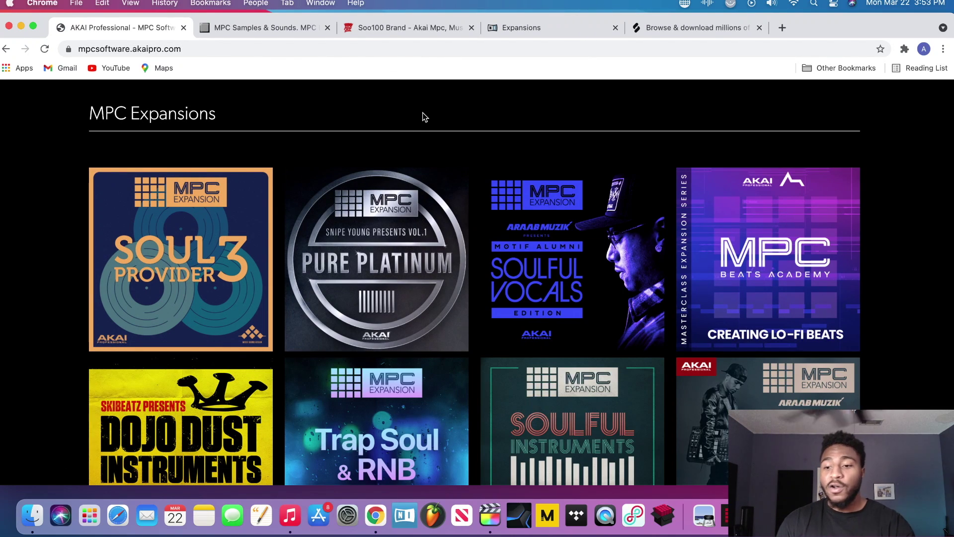
scroll(423, 114, "up", 3)
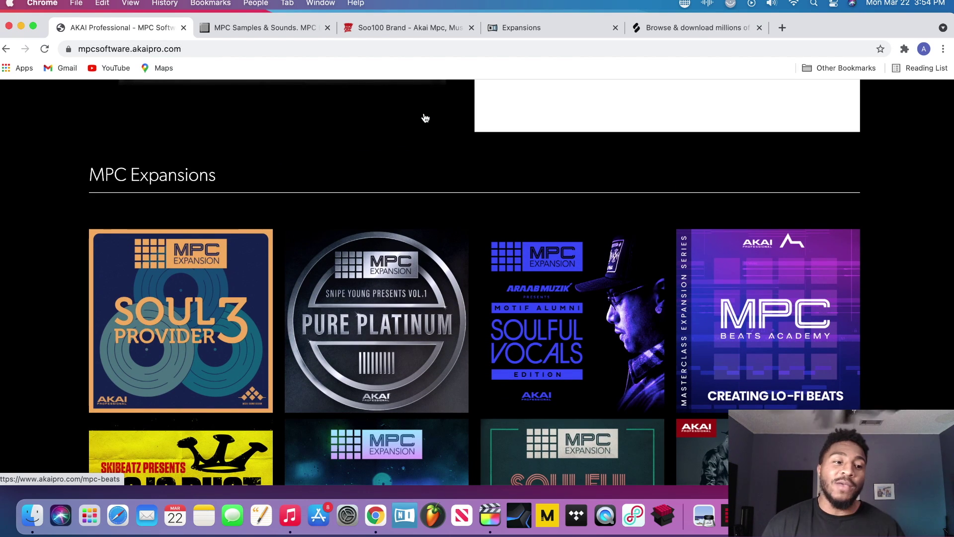
scroll(85, 146, "down", 5)
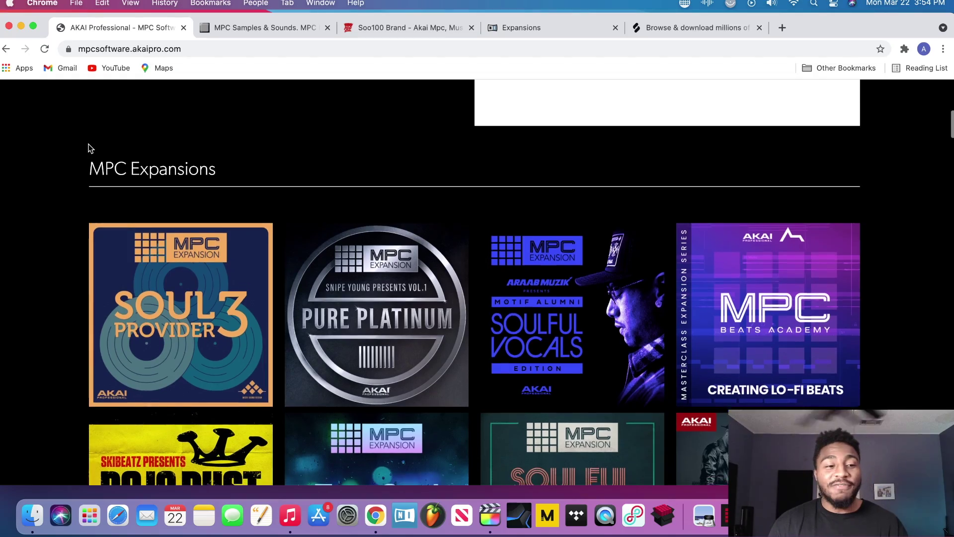
scroll(8, 146, "down", 20)
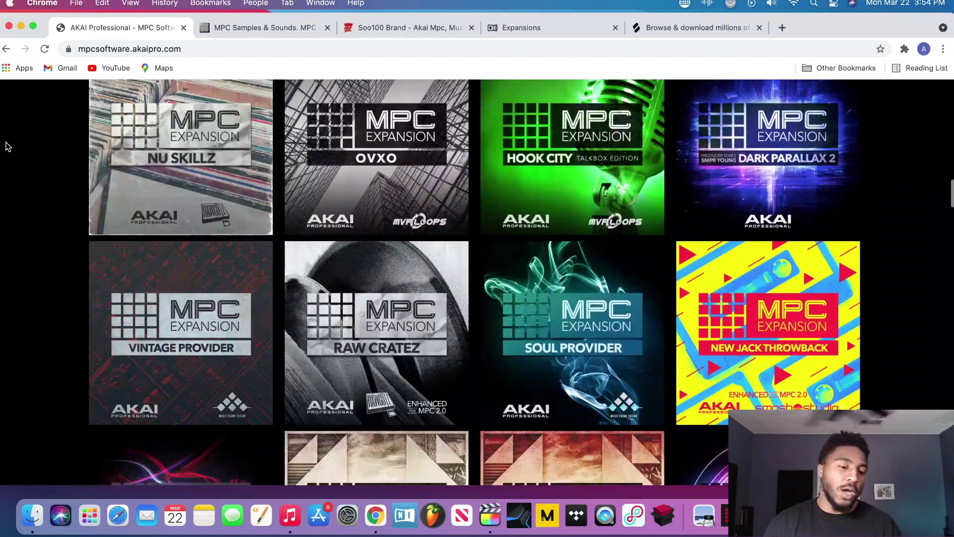
scroll(7, 145, "down", 20)
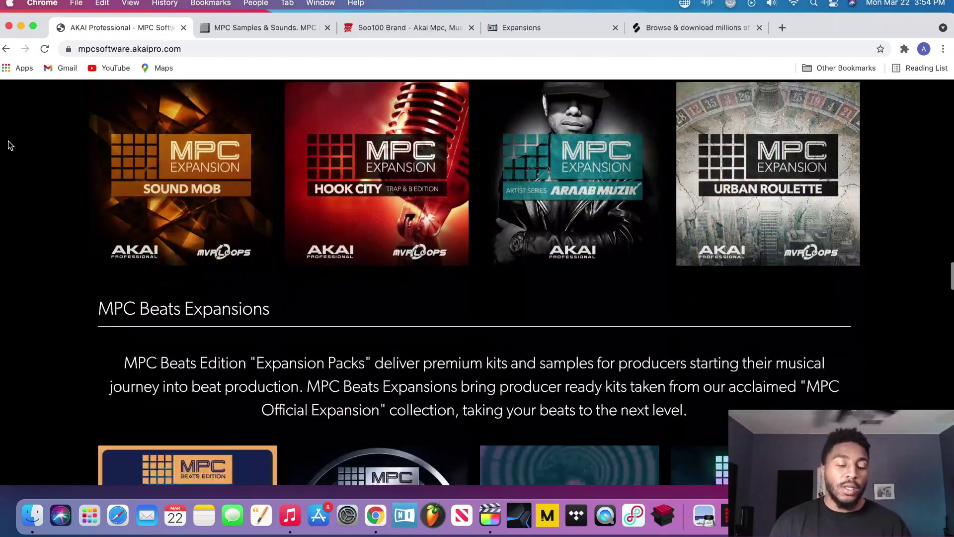
scroll(11, 145, "down", 1)
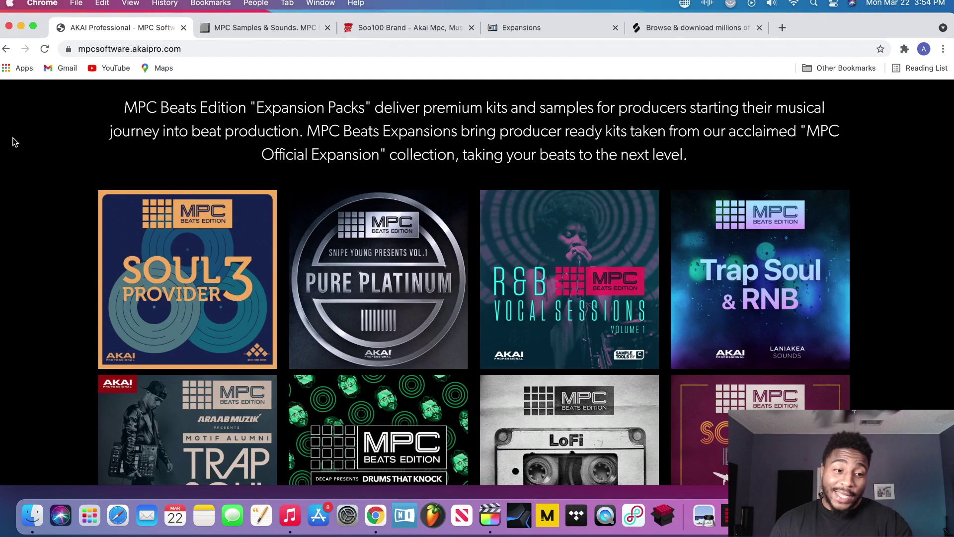
mouse_move(121, 213)
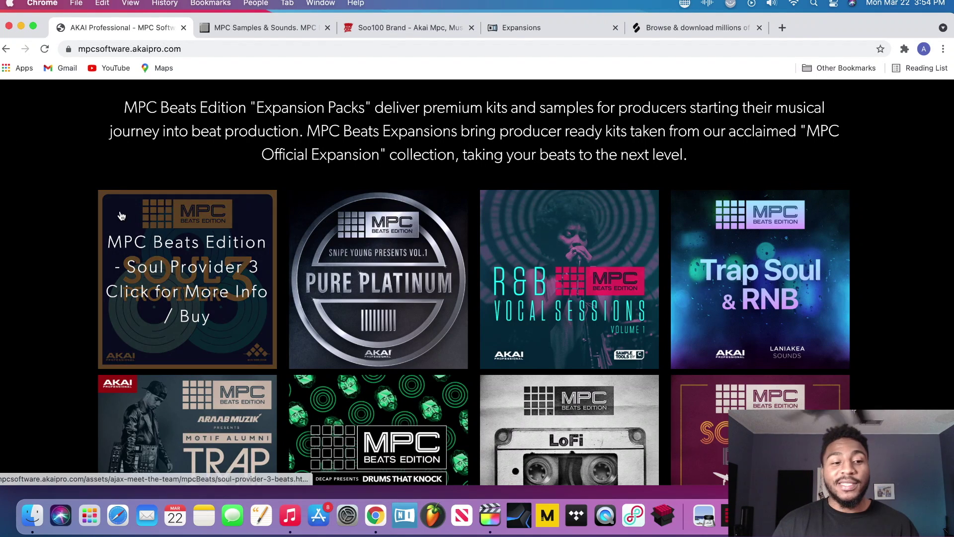
View the Soul Provider 3 expansion details and $9.99 price, then close the overlay
left_click(121, 215)
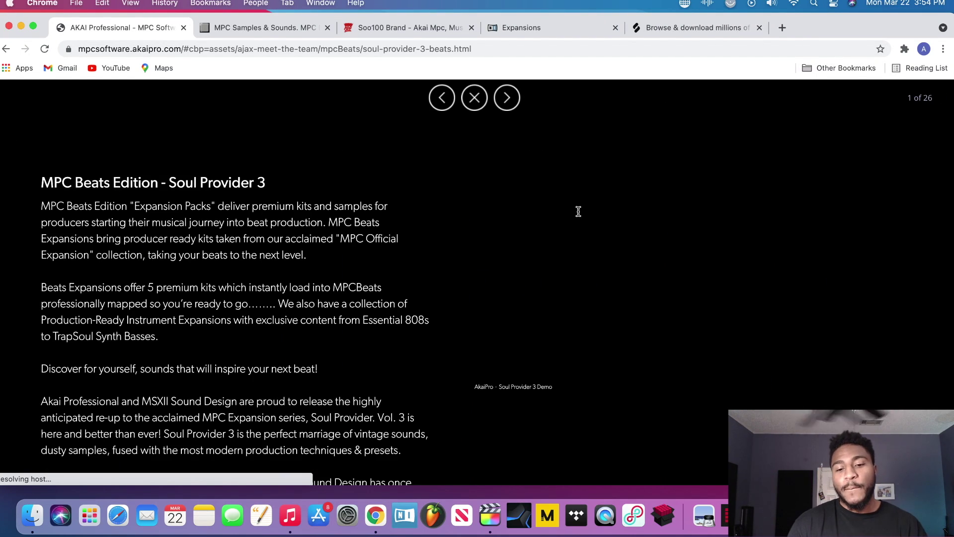
scroll(413, 238, "down", 10)
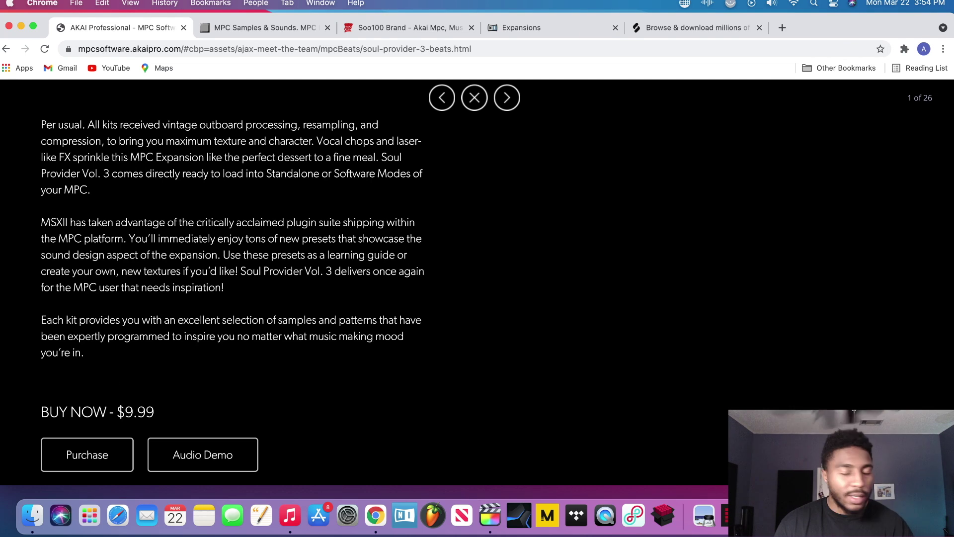
left_click(6, 48)
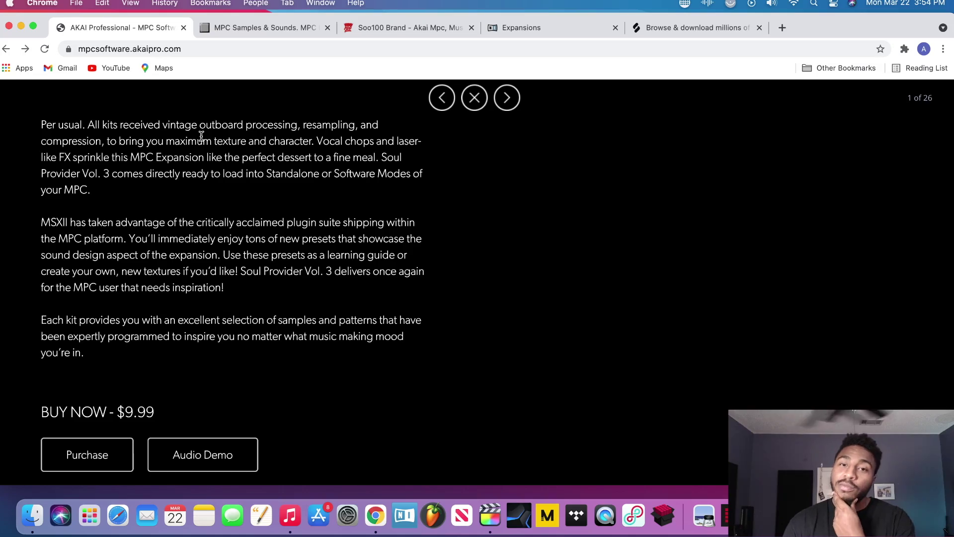
left_click(475, 99)
Go to the MPC Beats page from the laptop image
scroll(274, 185, "down", 15)
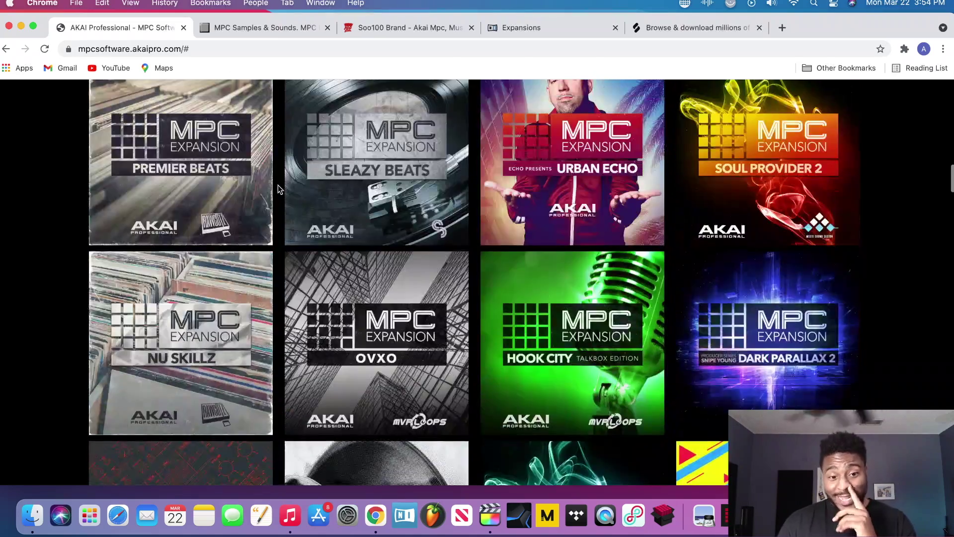
scroll(276, 187, "up", 12)
scroll(278, 187, "up", 5)
left_click(277, 187)
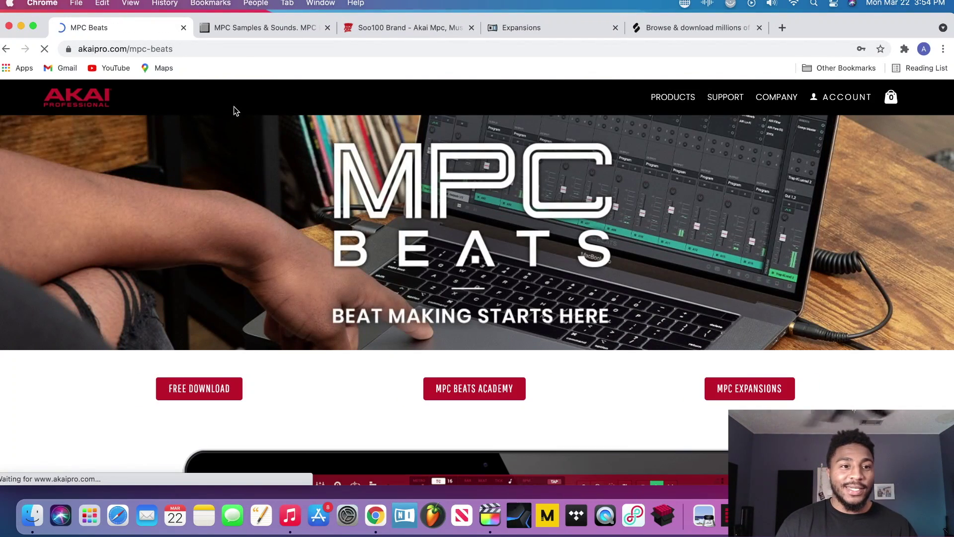
Open MPC-Samples' MPC Expansions catalogue and browse packs such as 808 Evolution at $24.99
left_click(243, 30)
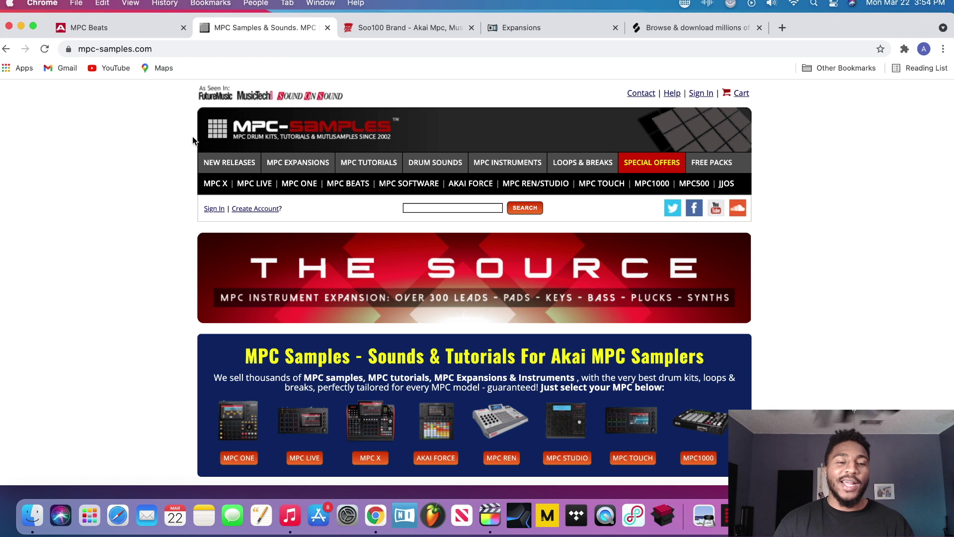
scroll(174, 141, "down", 1)
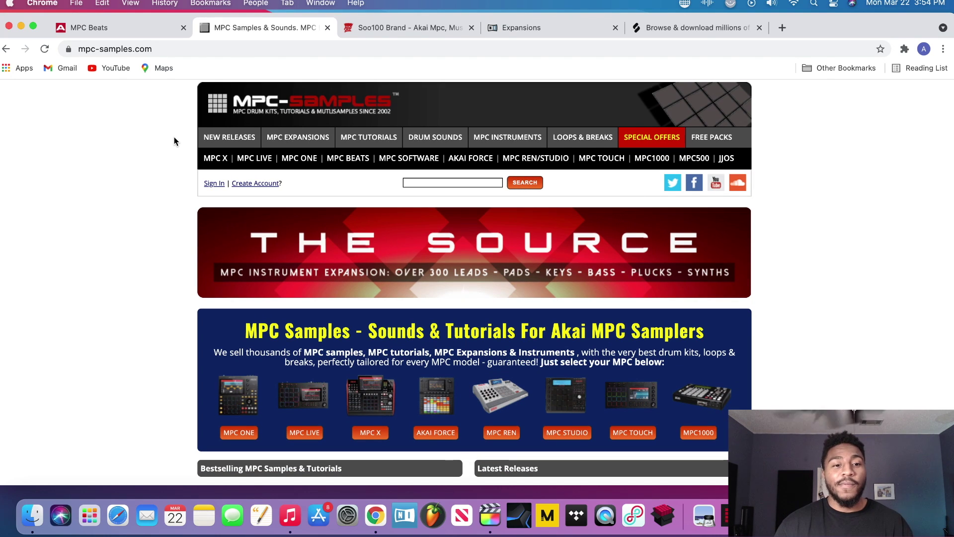
left_click(312, 142)
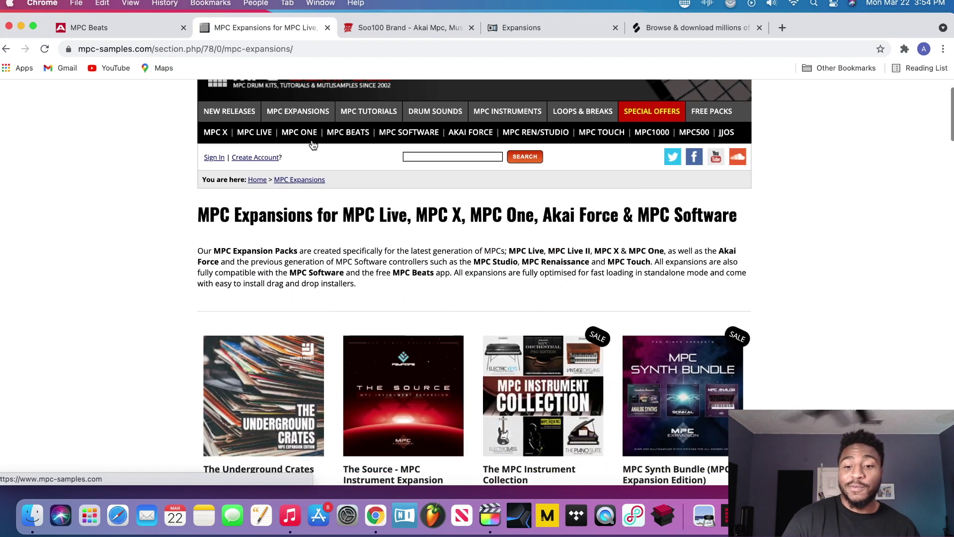
scroll(312, 143, "down", 5)
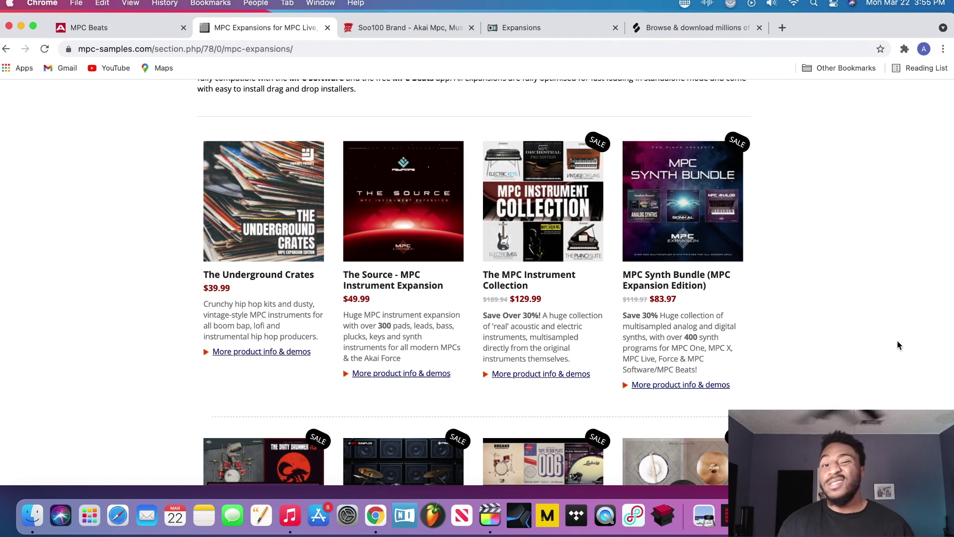
scroll(526, 297, "down", 3)
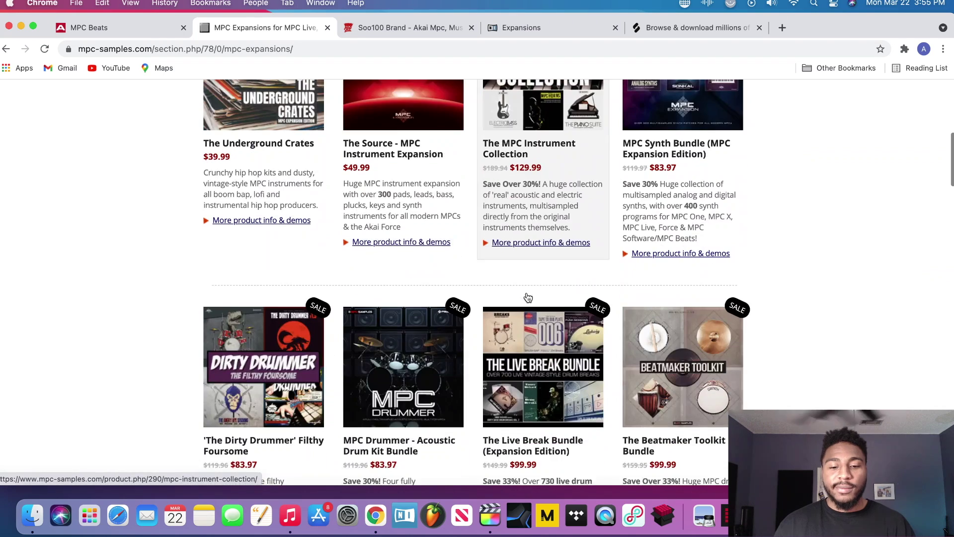
scroll(528, 296, "down", 7)
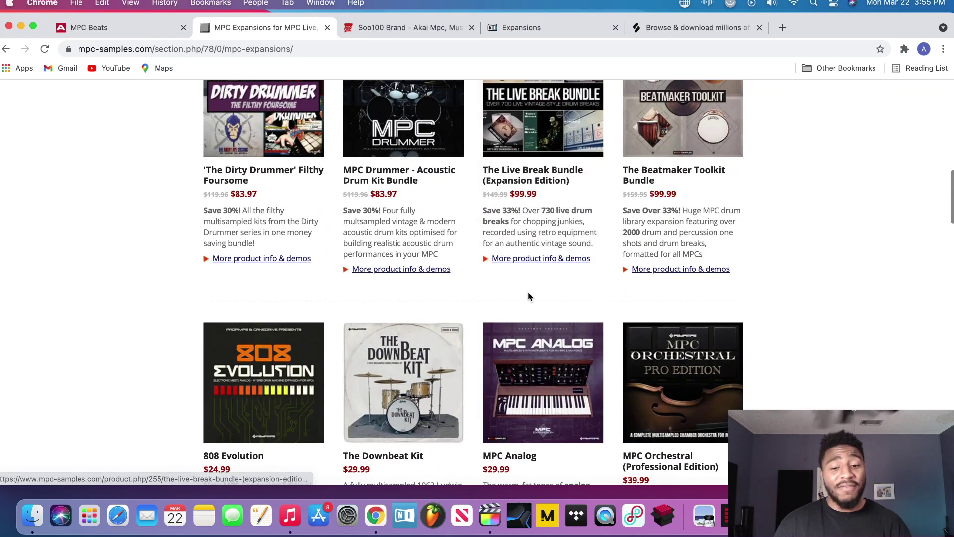
scroll(528, 294, "down", 1)
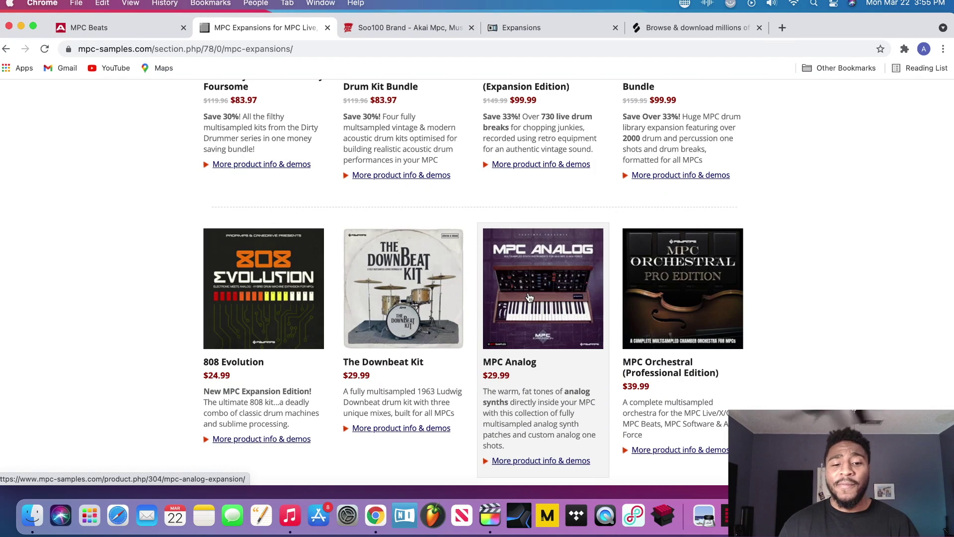
scroll(529, 297, "up", 10)
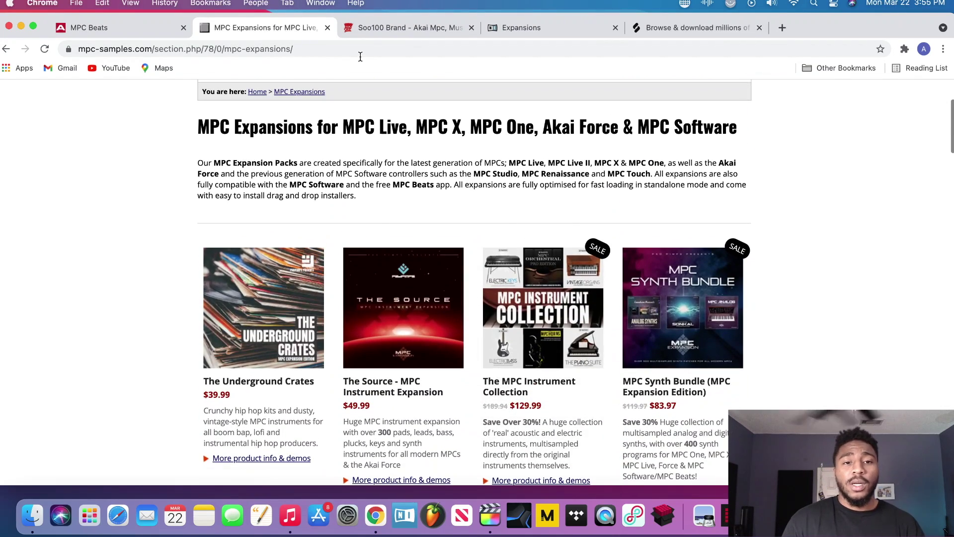
left_click(384, 28)
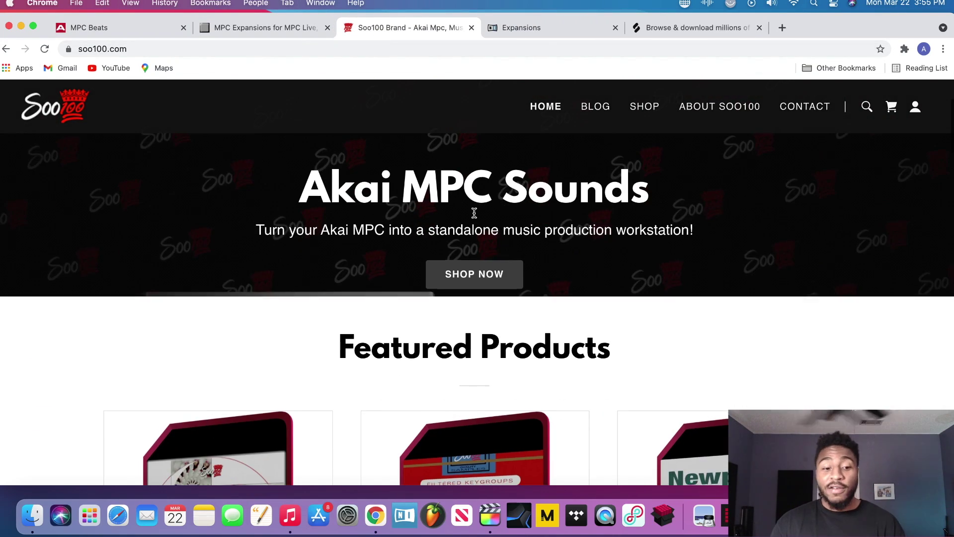
Scroll through Soo100's Featured Products, like Loosies Modulate and Newpack Loosies, then back to the top
scroll(474, 213, "down", 6)
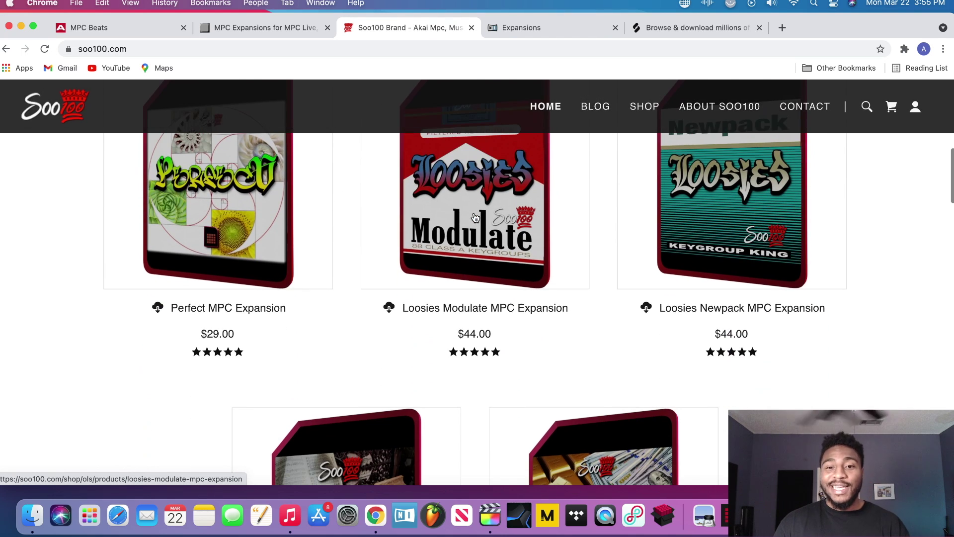
scroll(475, 217, "down", 2)
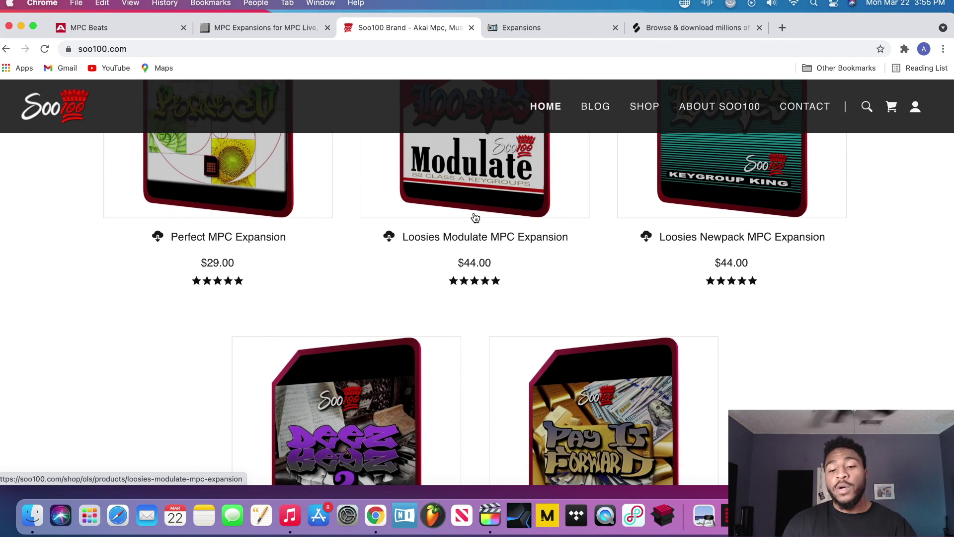
scroll(475, 217, "down", 5)
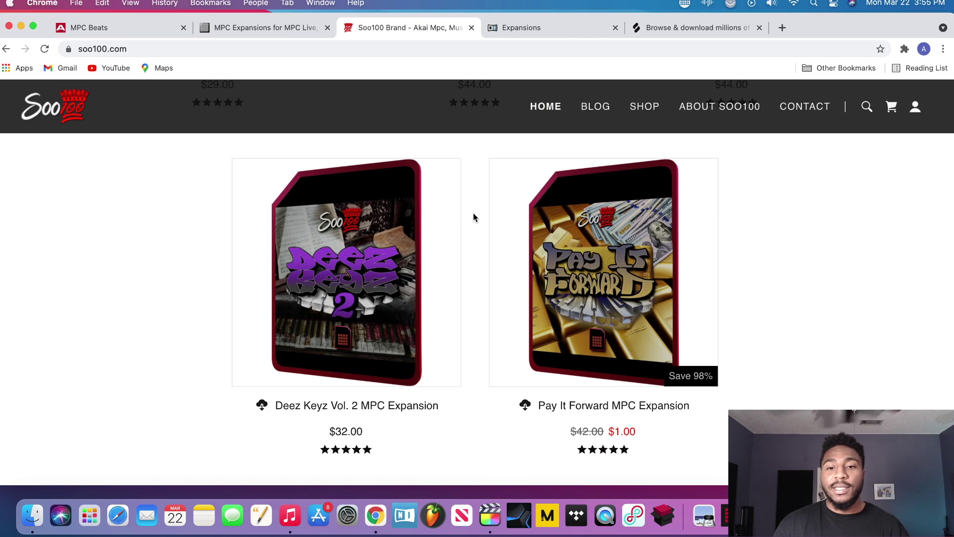
scroll(473, 217, "down", 2)
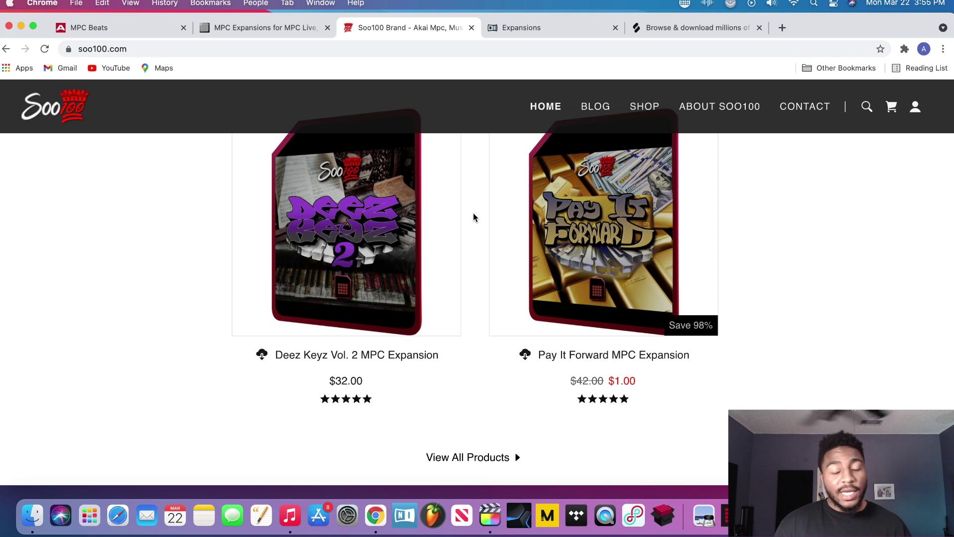
scroll(457, 225, "up", 8)
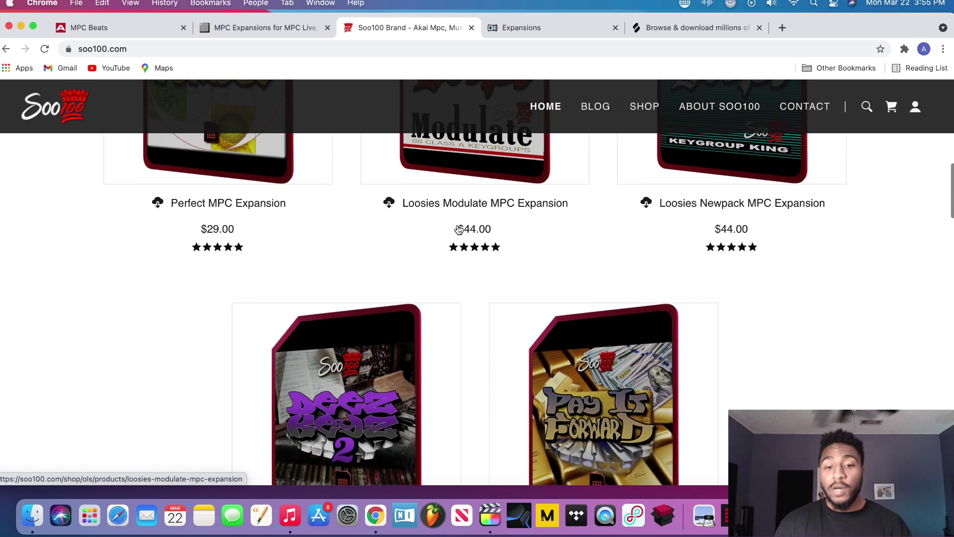
scroll(459, 228, "up", 6)
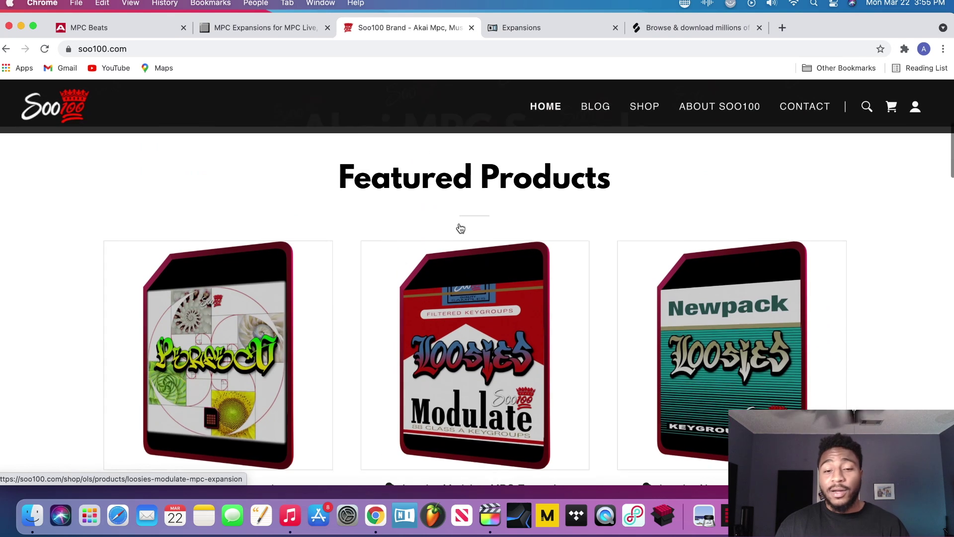
scroll(466, 224, "up", 3)
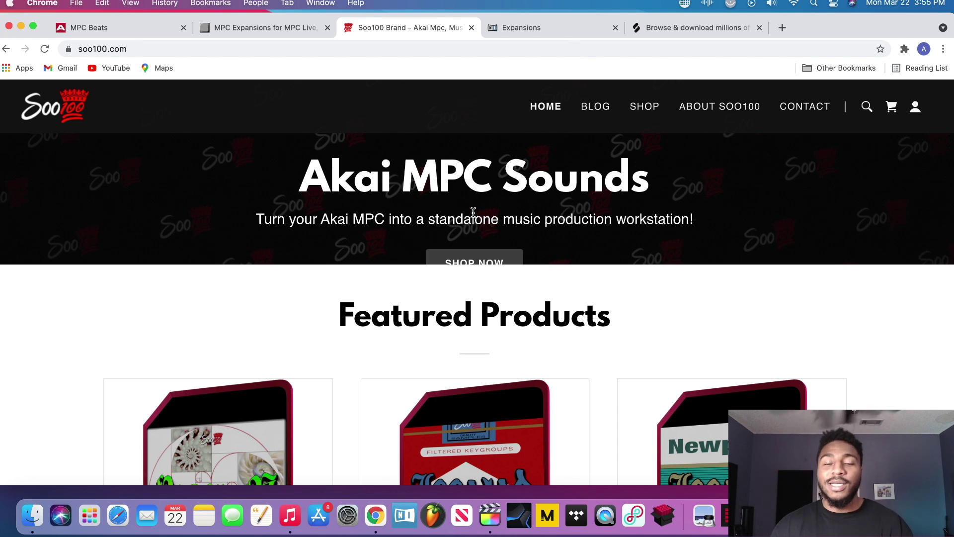
Go to the Native Instruments Komplete Expansions catalogue and open the $49.00 Crate Cuts expansion
left_click(520, 33)
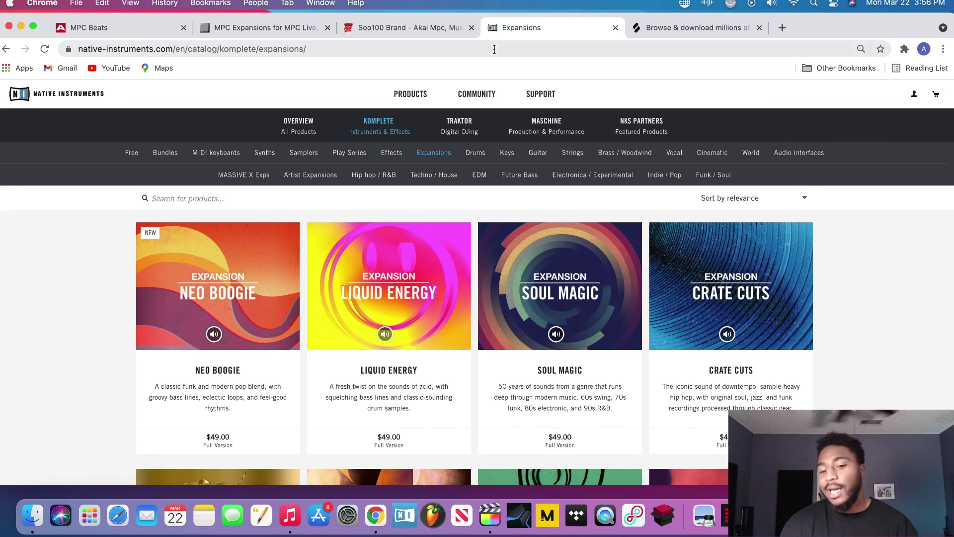
scroll(591, 249, "down", 2)
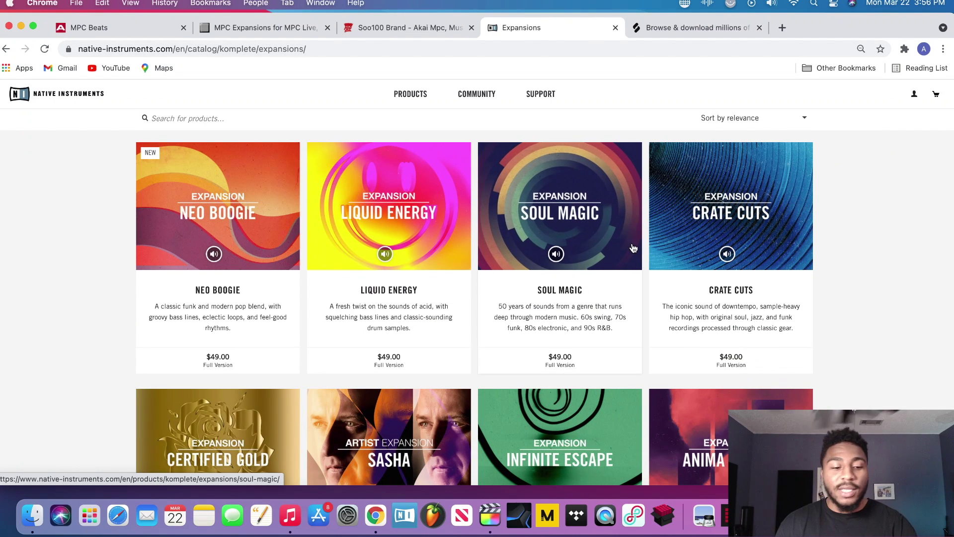
scroll(618, 248, "down", 1)
left_click(689, 194)
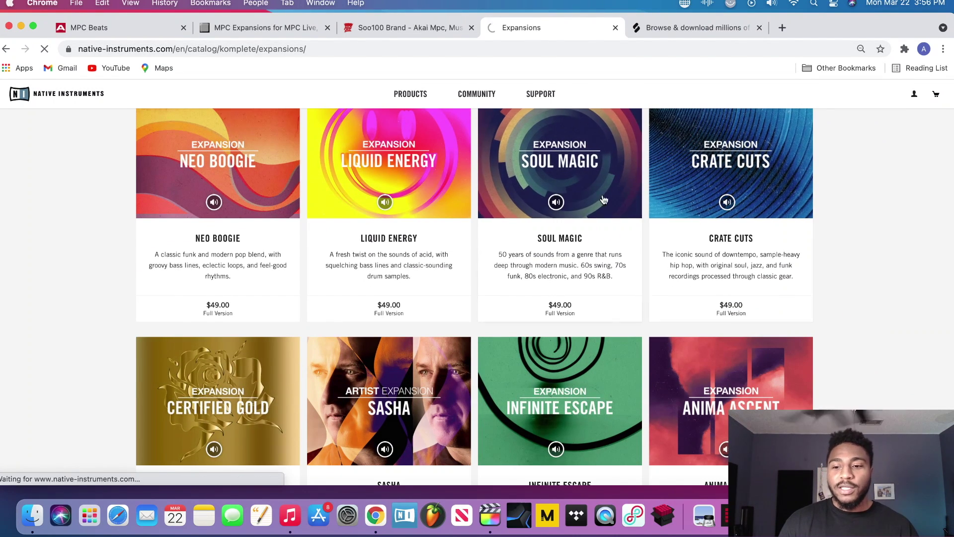
Review the Crate Cuts page (526 loops, 2.1 GB installer) and go back to the Expansions catalogue
scroll(587, 201, "down", 1)
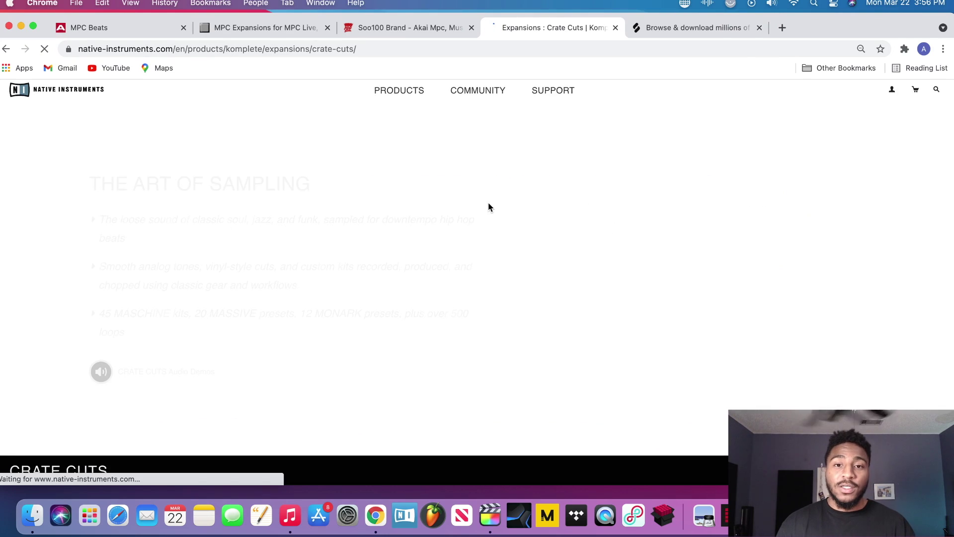
scroll(488, 203, "down", 1)
scroll(488, 203, "down", 8)
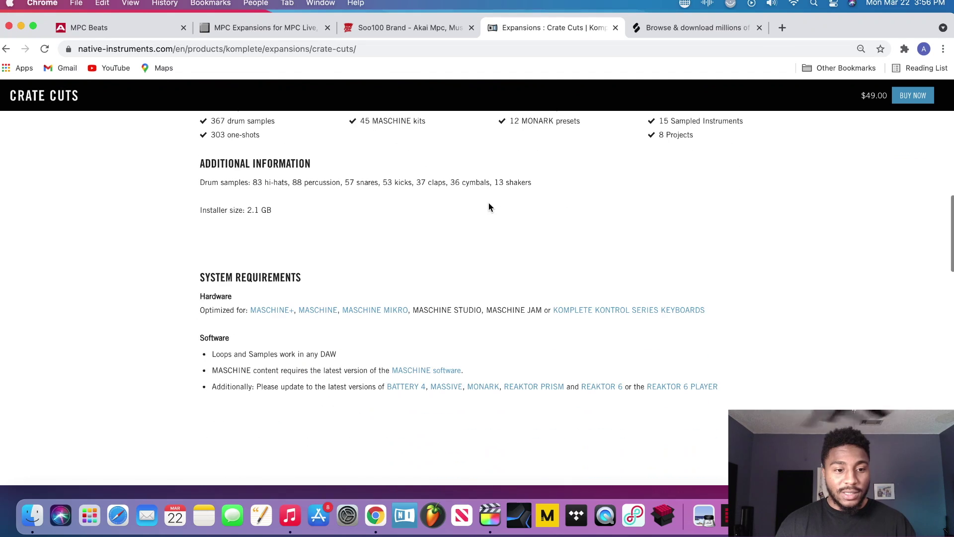
scroll(489, 207, "down", 10)
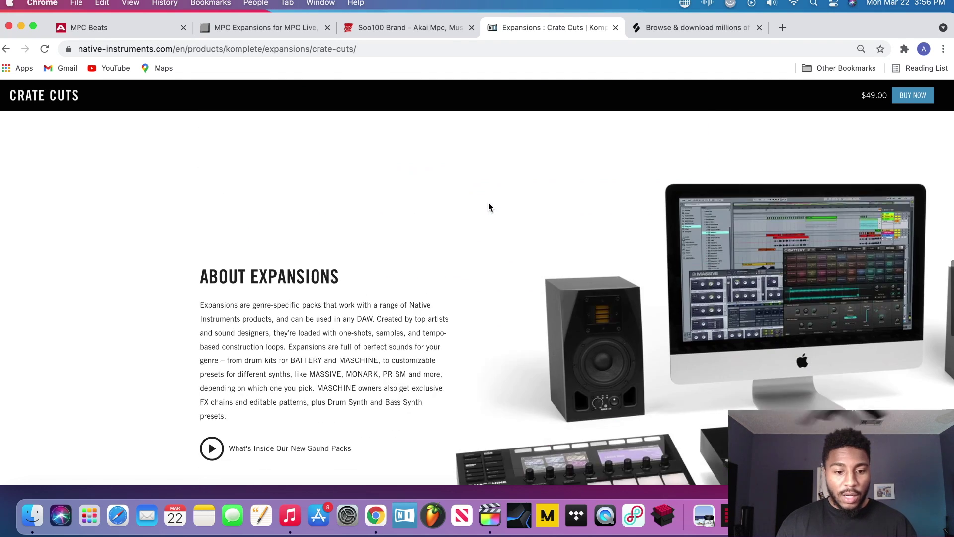
scroll(489, 207, "down", 12)
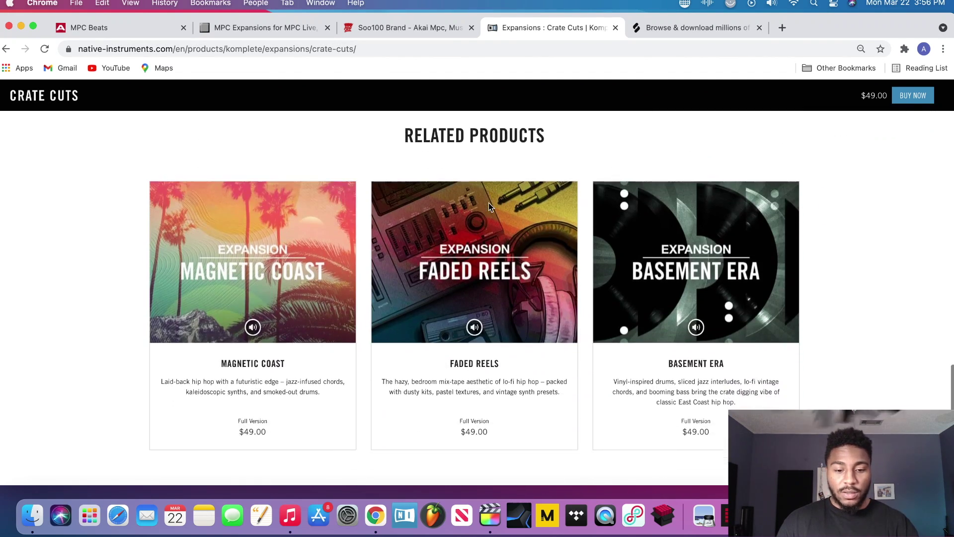
scroll(489, 207, "down", 5)
scroll(489, 207, "up", 5)
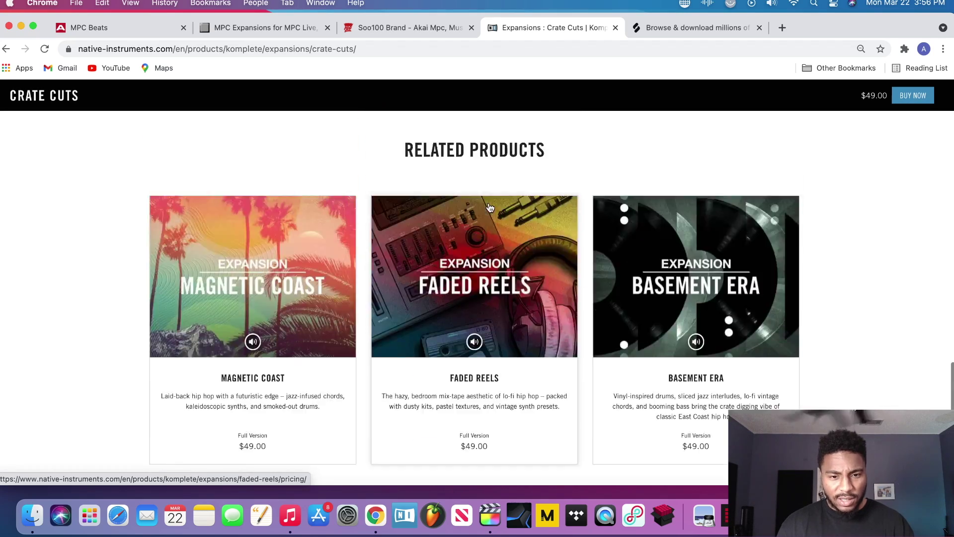
scroll(489, 207, "up", 12)
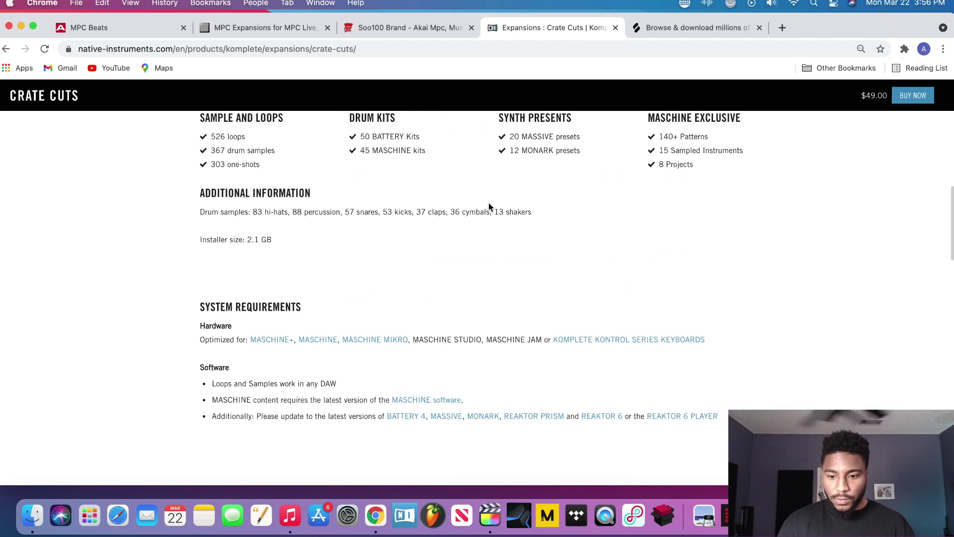
scroll(489, 206, "up", 8)
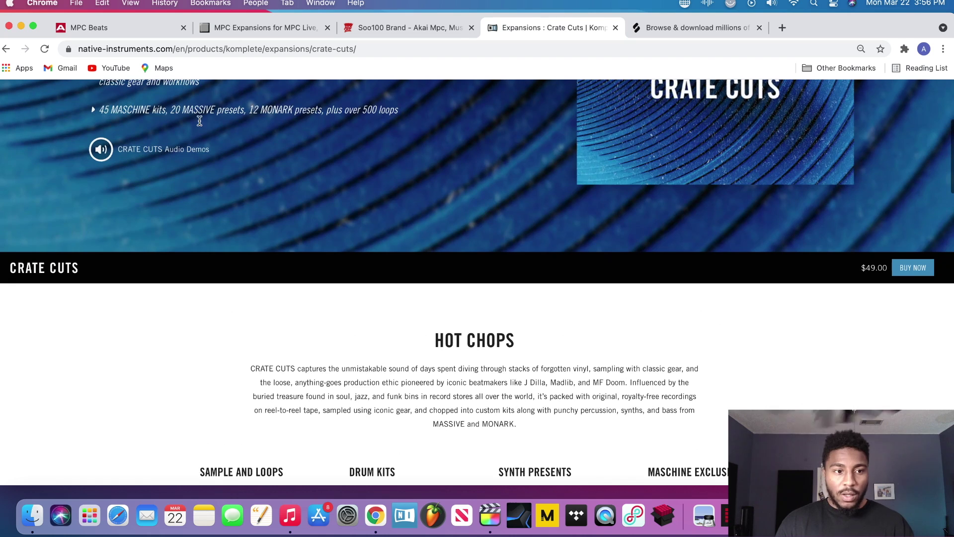
scroll(200, 121, "up", 2)
left_click(12, 48)
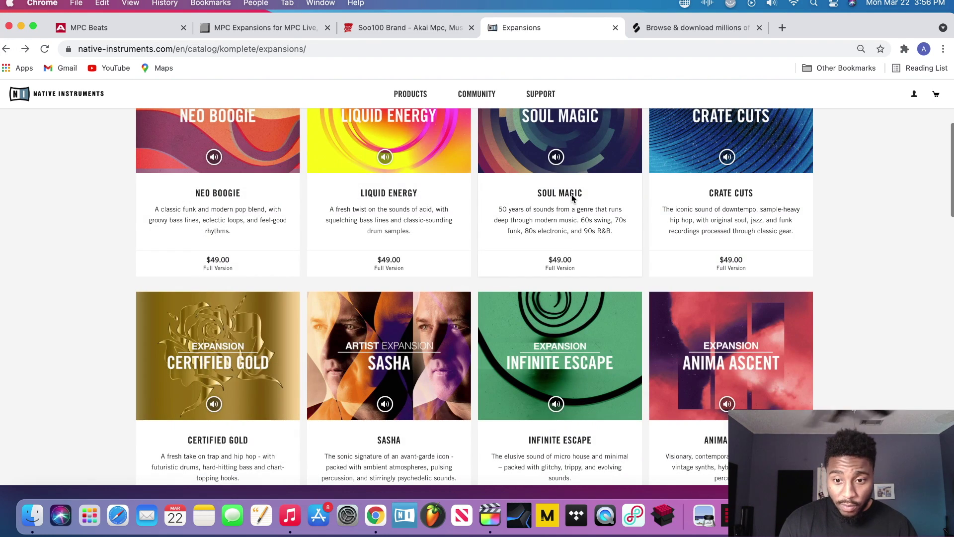
left_click(571, 197)
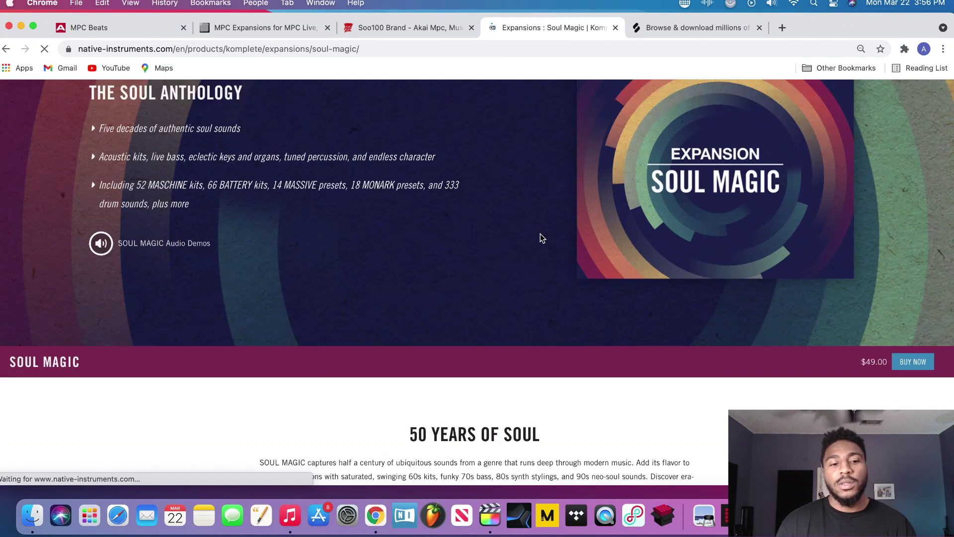
scroll(540, 233, "down", 5)
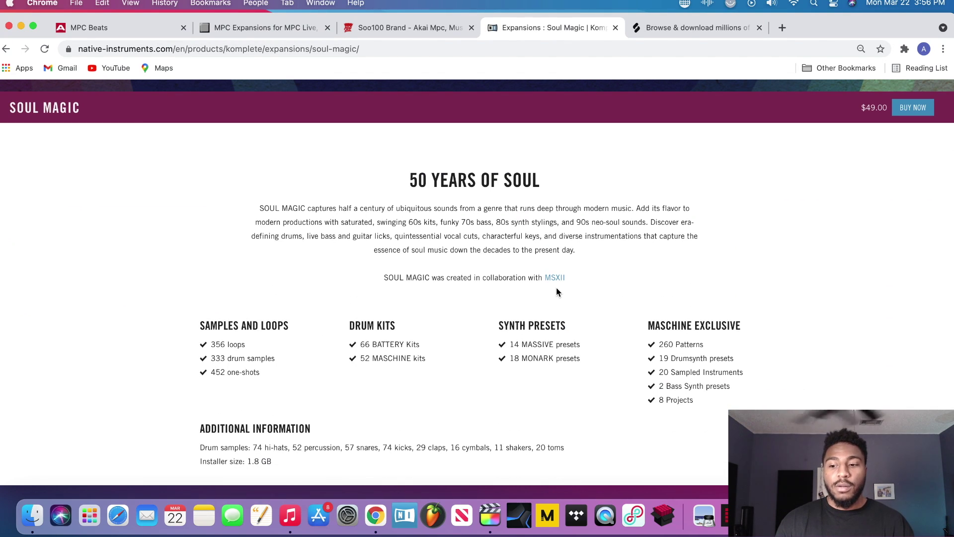
left_click(6, 49)
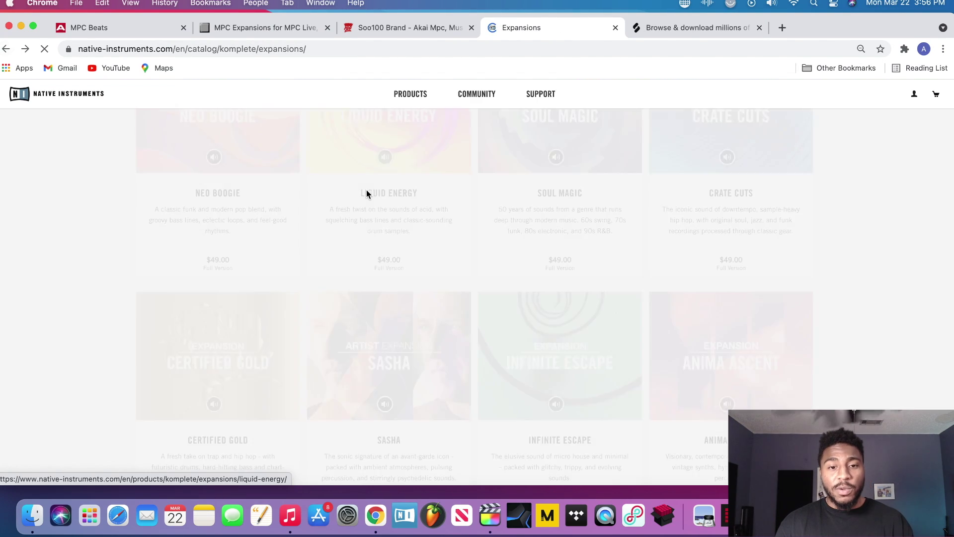
scroll(370, 192, "up", 3)
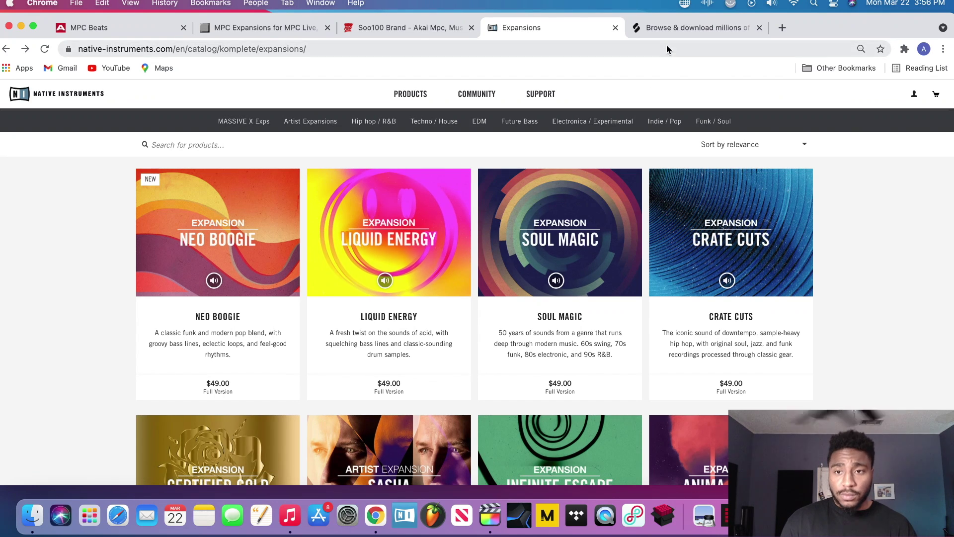
Switch to the Splice Sounds browse page
left_click(664, 28)
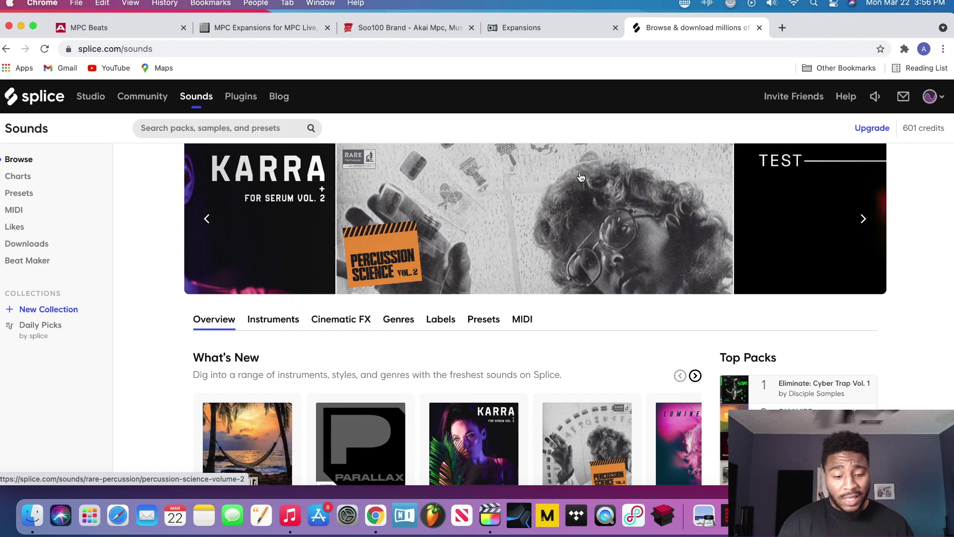
scroll(567, 194, "down", 3)
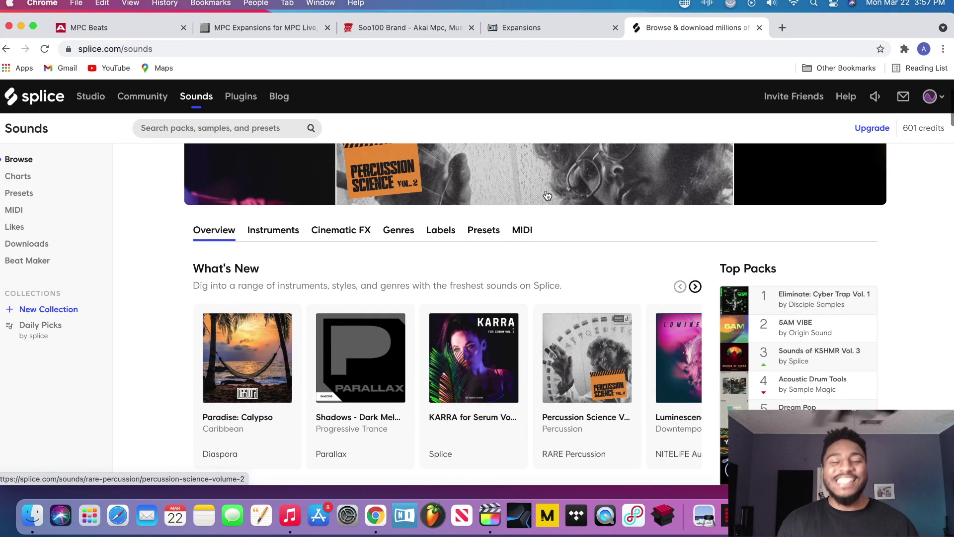
scroll(549, 198, "up", 3)
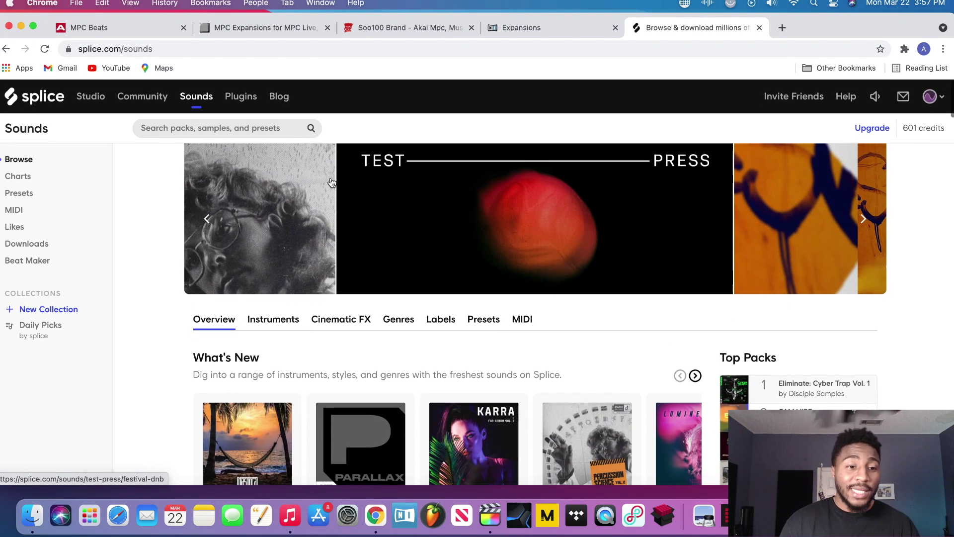
Search Splice packs and samples for 'cory wong' using the autocomplete suggestion
left_click(261, 128)
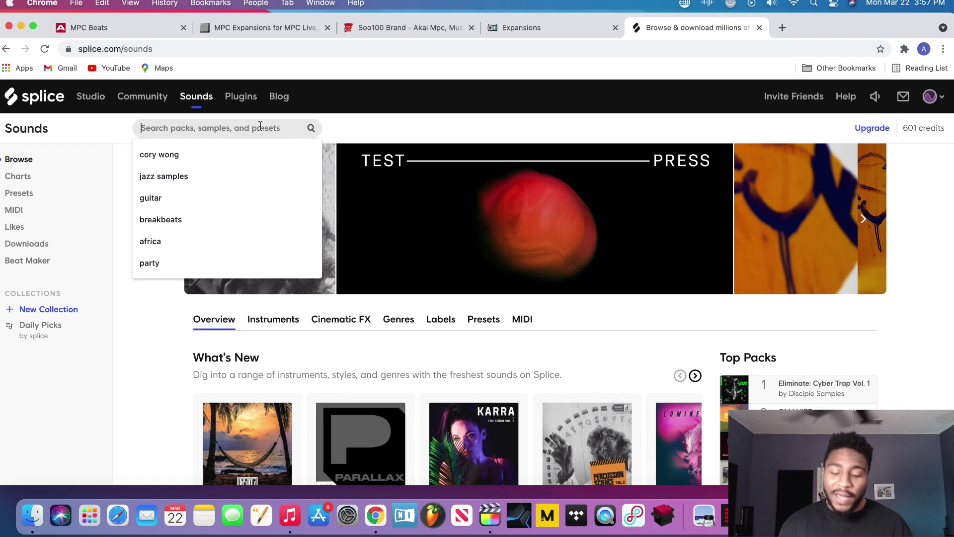
type("Cory")
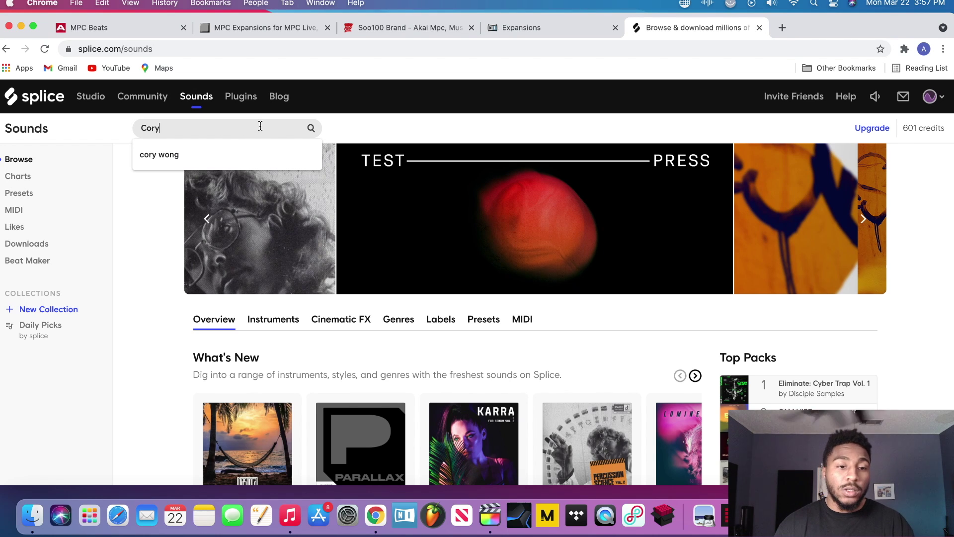
key("Down")
key("Return")
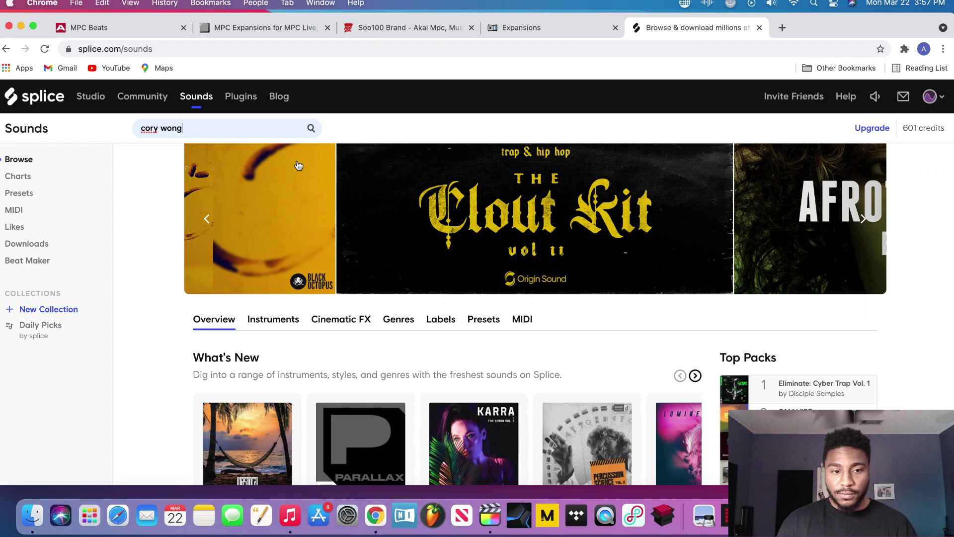
left_click(311, 129)
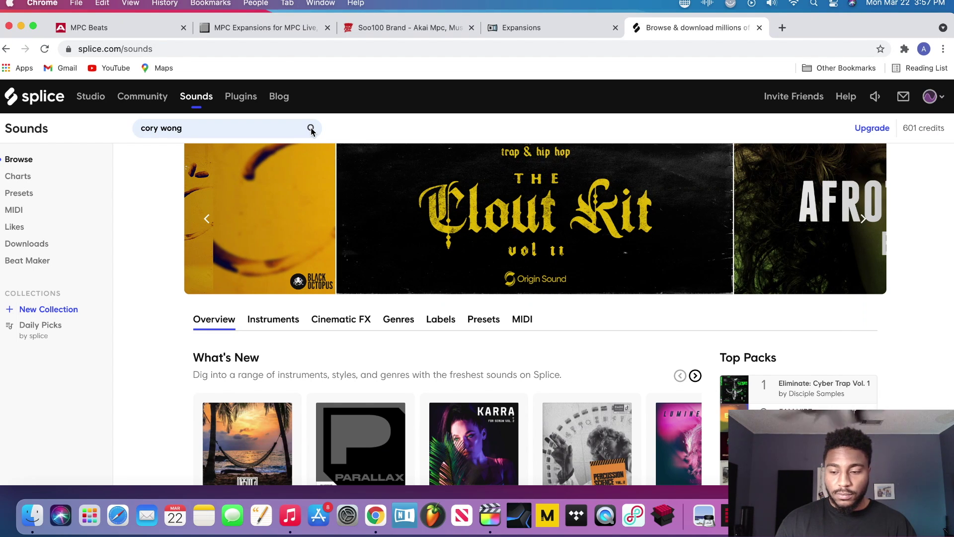
Open the Cory Wong - Fourth Position Funk pack from the results and its Loops & One-Shots filter
left_click(291, 129)
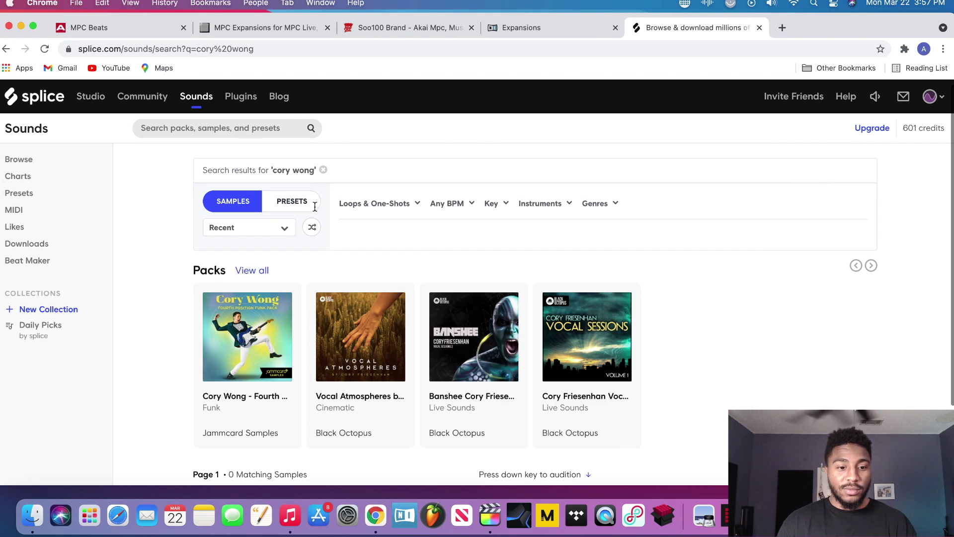
scroll(298, 209, "down", 2)
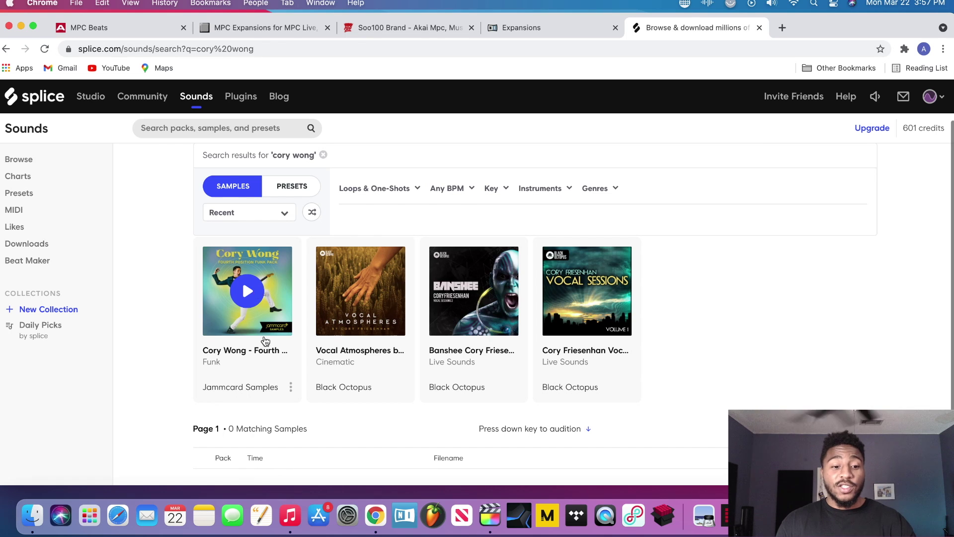
left_click(252, 351)
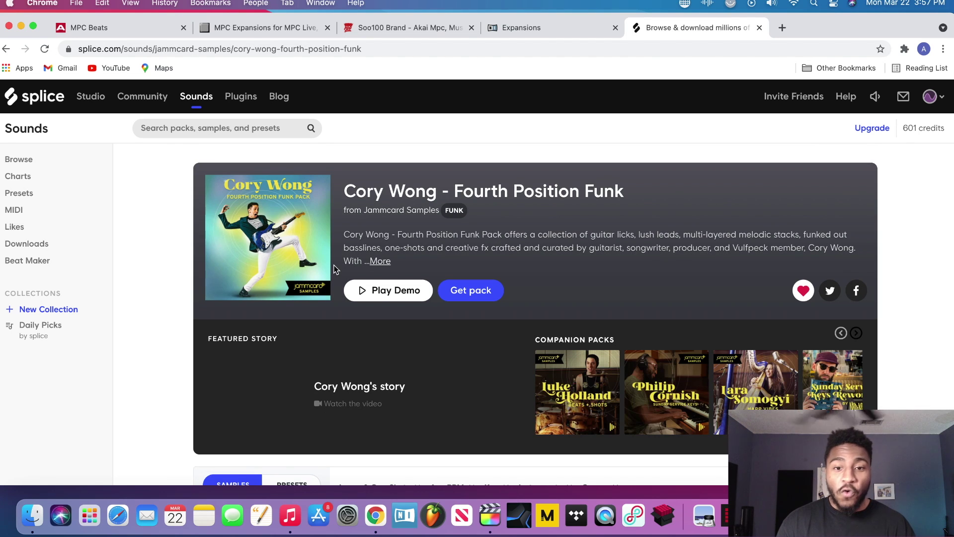
scroll(334, 269, "down", 4)
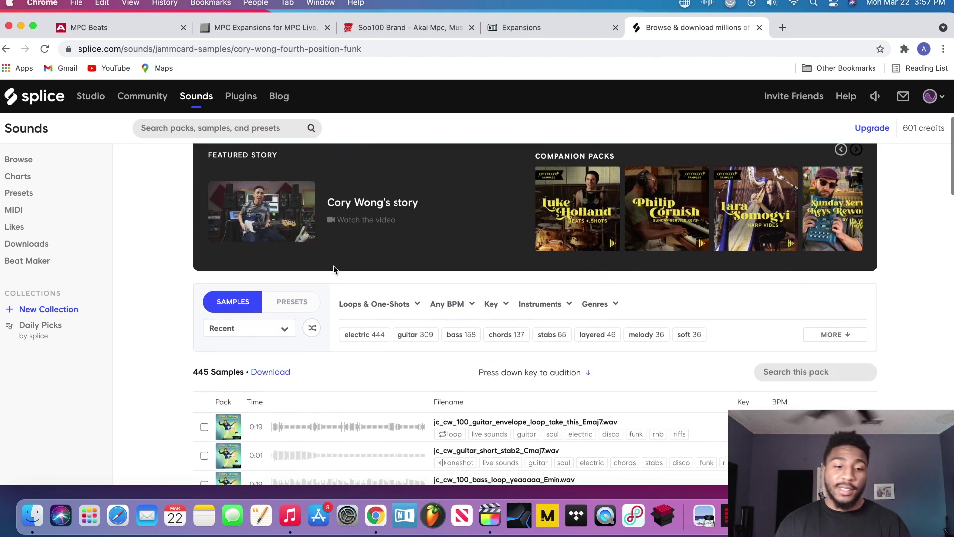
scroll(335, 268, "down", 2)
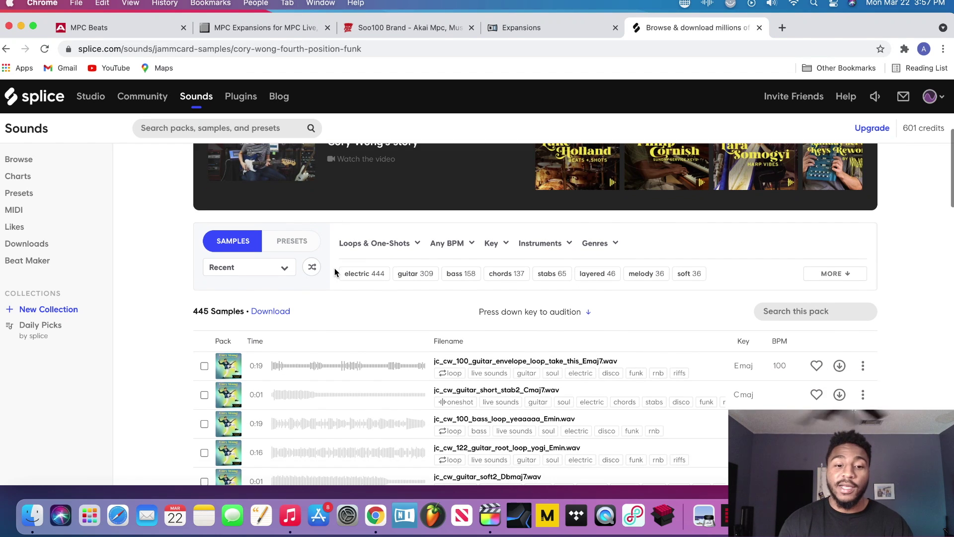
left_click(390, 243)
Filter the pack to One-Shots and play jc_cw_guitar_short_stab1_Dbmin7.wav
left_click(376, 287)
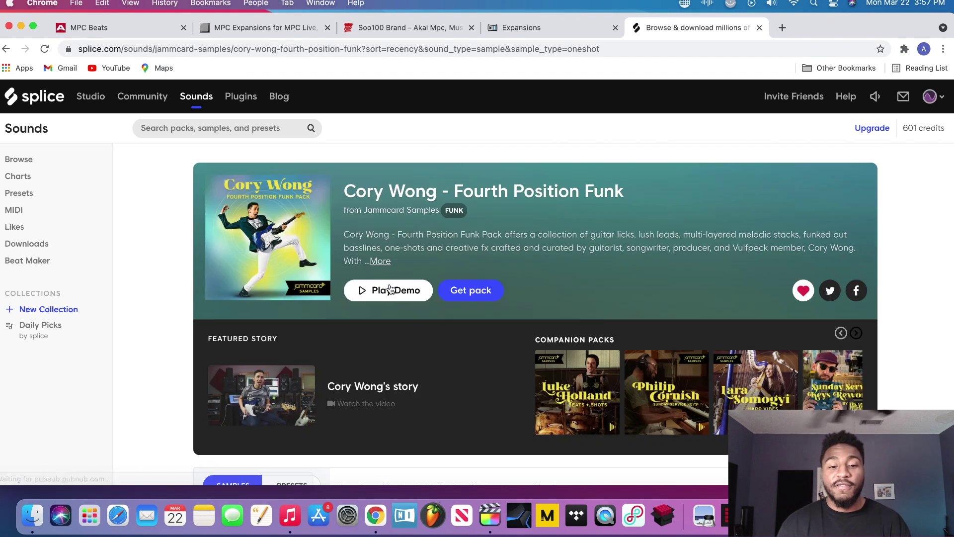
scroll(334, 262, "down", 10)
scroll(332, 263, "down", 10)
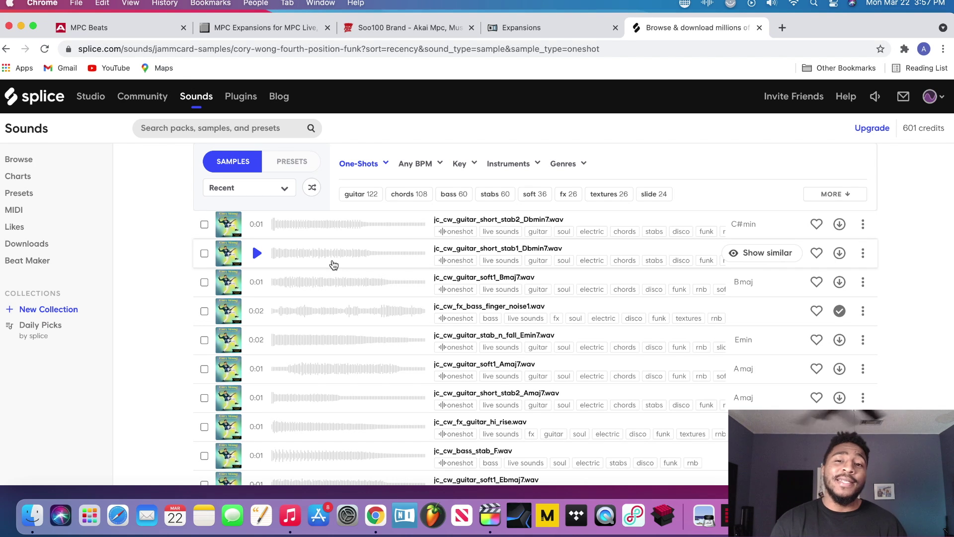
left_click(332, 263)
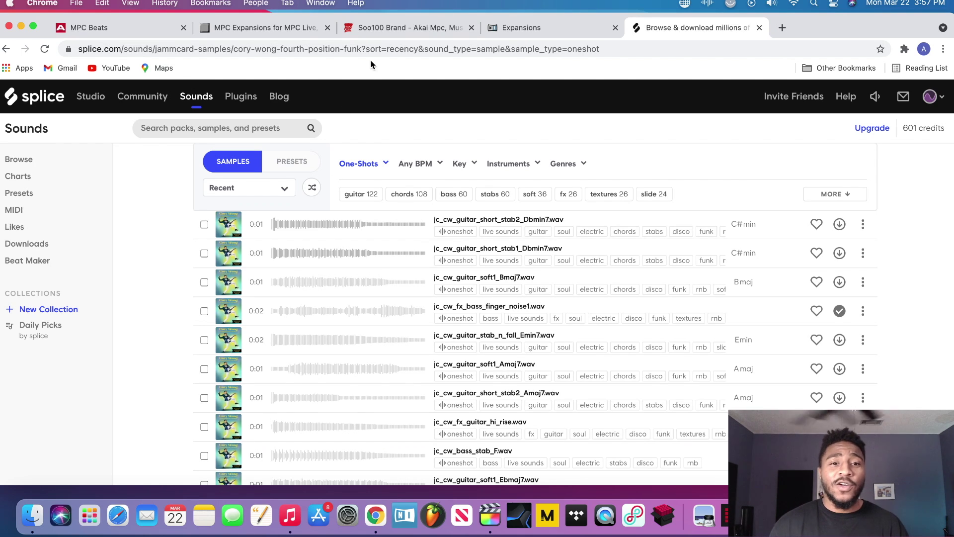
key("super+2")
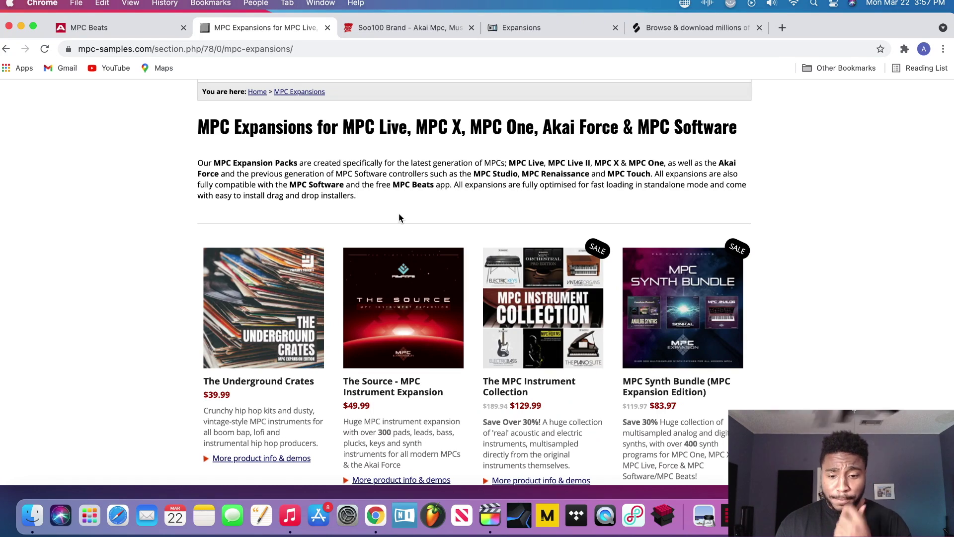
Scroll to the top of the MPC-Samples MPC Expansions page
scroll(397, 213, "up", 5)
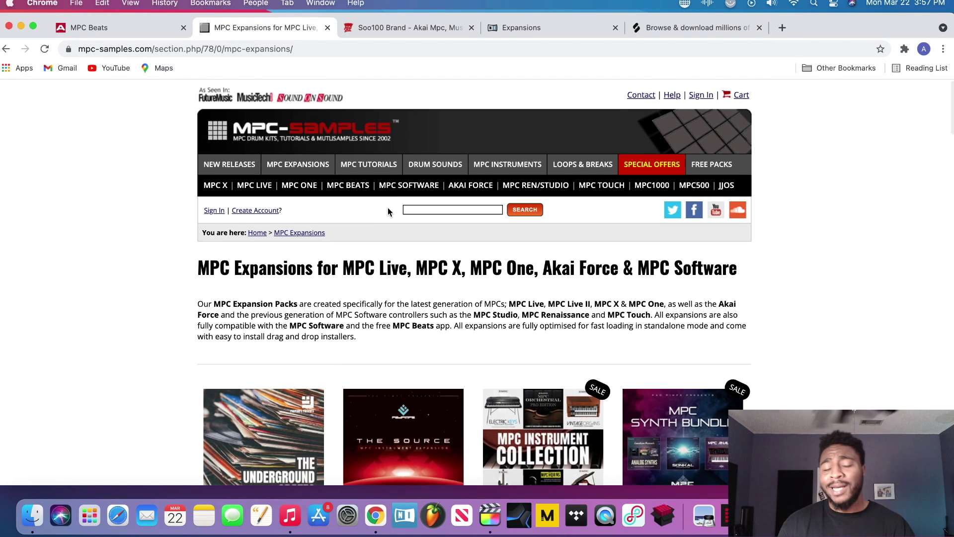